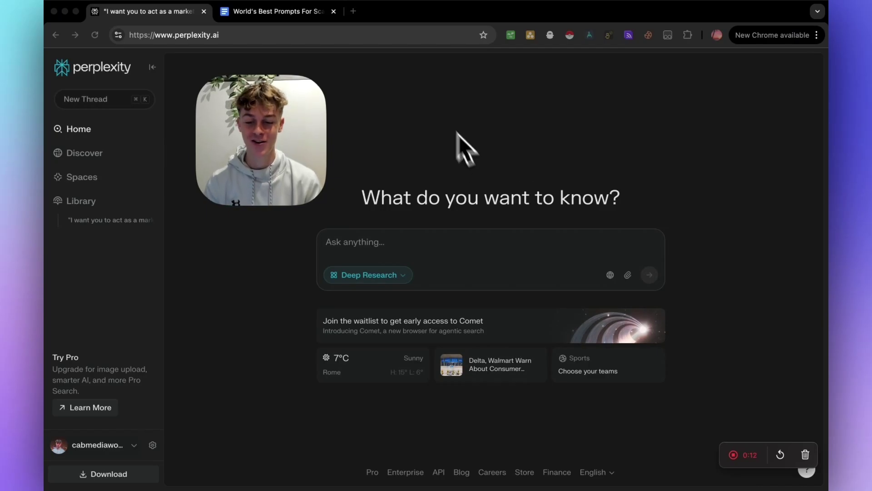
Switch to the 'World's Best Prompts For Scaling' Google Doc
{"action": "left_click", "coordinate": [273, 11]}
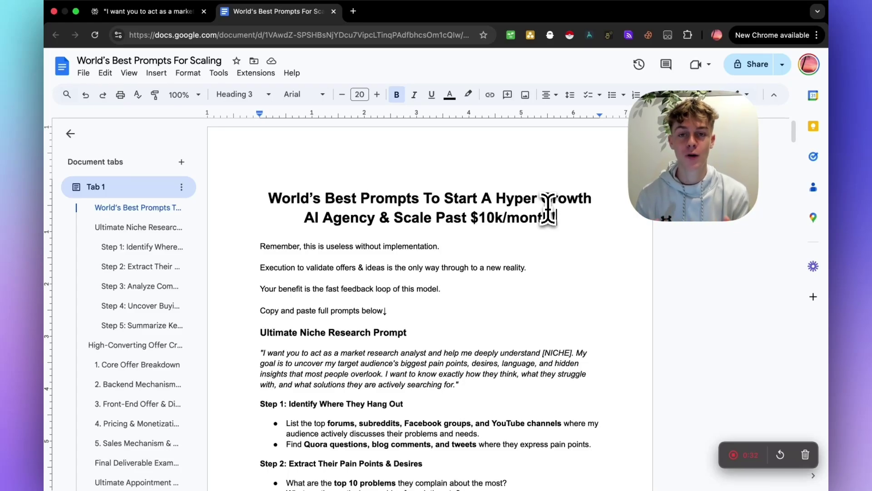
{"action": "scroll", "coordinate": [538, 207], "scroll_direction": "down", "scroll_amount": 5}
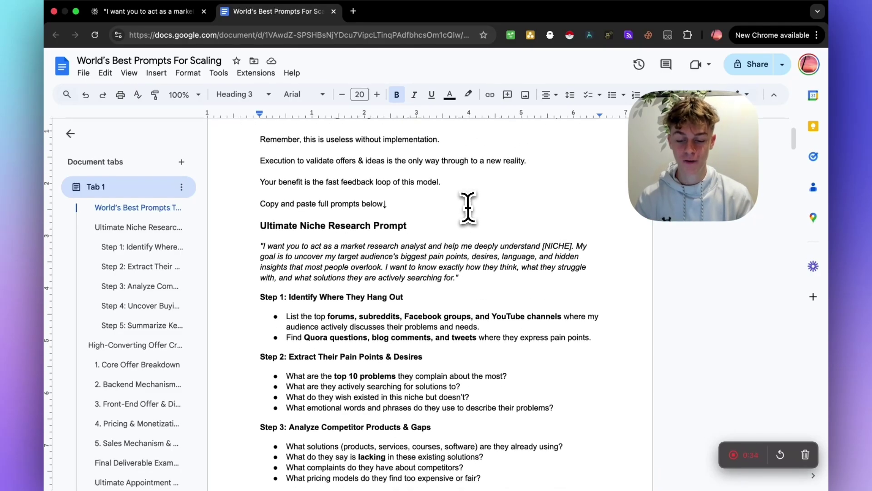
{"action": "scroll", "coordinate": [464, 212], "scroll_direction": "down", "scroll_amount": 1}
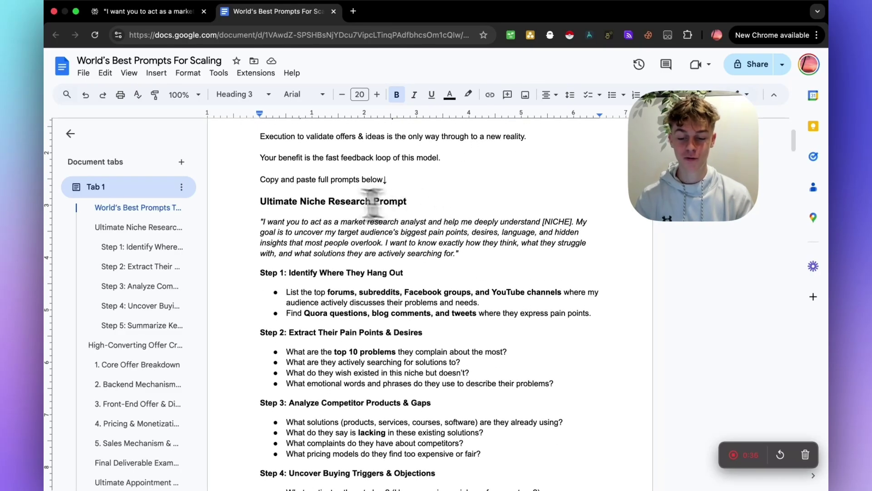
{"action": "left_click_drag", "start_coordinate": [259, 201], "coordinate": [335, 202]}
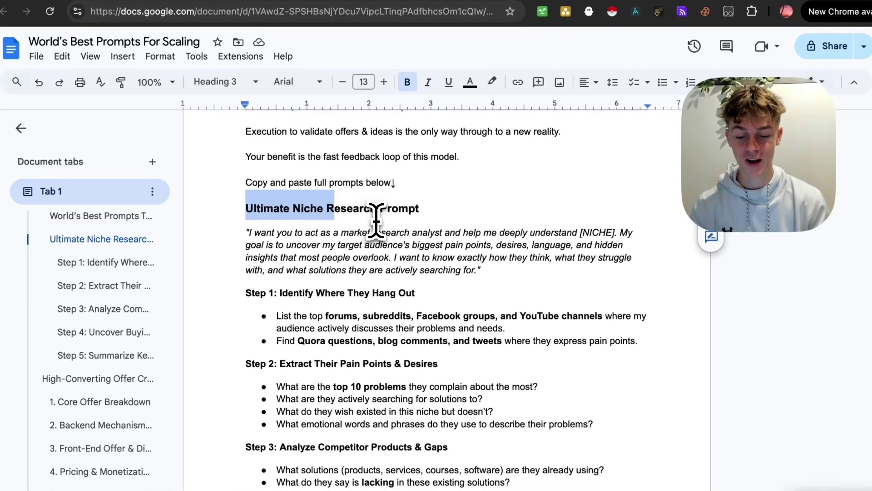
{"action": "scroll", "coordinate": [376, 221], "scroll_direction": "down", "scroll_amount": 5}
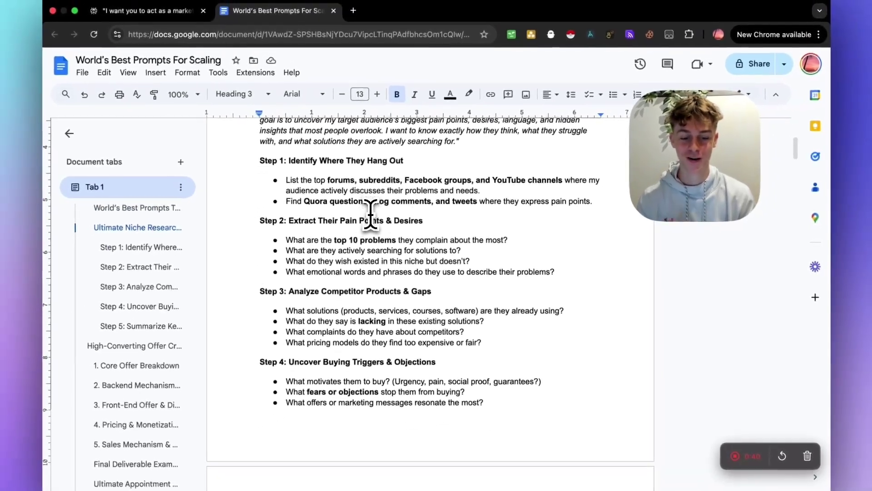
{"action": "scroll", "coordinate": [371, 213], "scroll_direction": "down", "scroll_amount": 5}
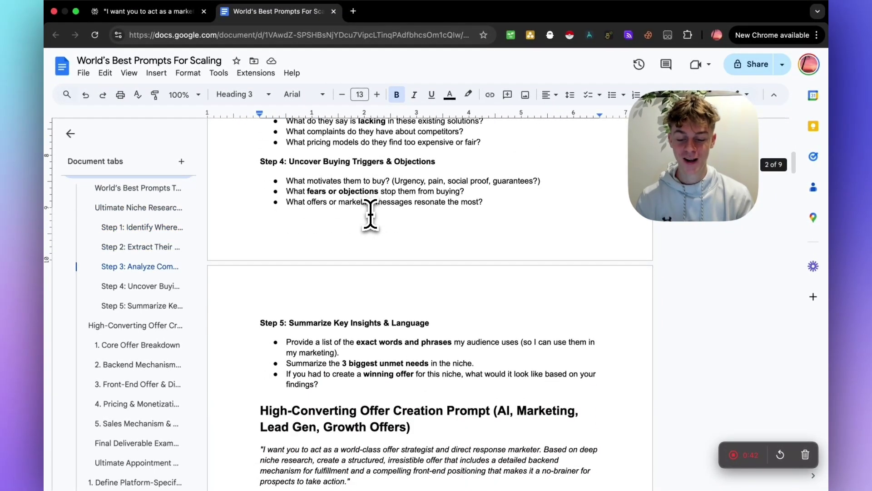
{"action": "scroll", "coordinate": [371, 214], "scroll_direction": "down", "scroll_amount": 3}
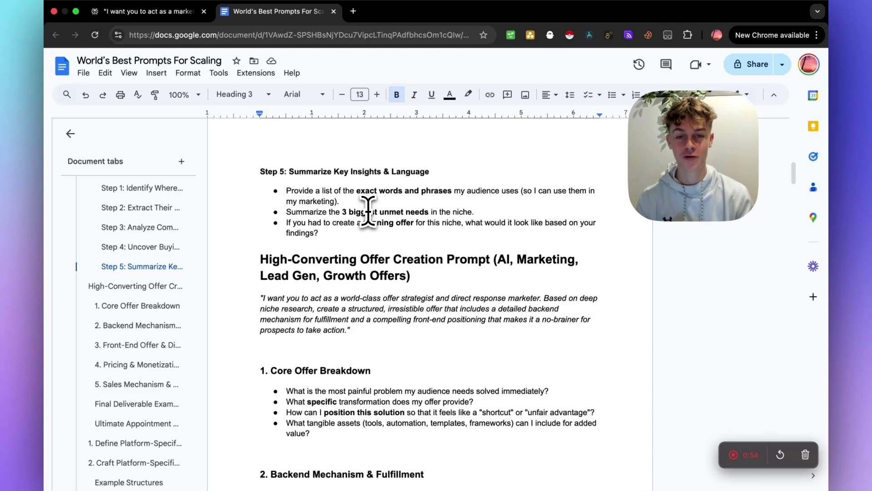
{"action": "scroll", "coordinate": [368, 211], "scroll_direction": "down", "scroll_amount": 15}
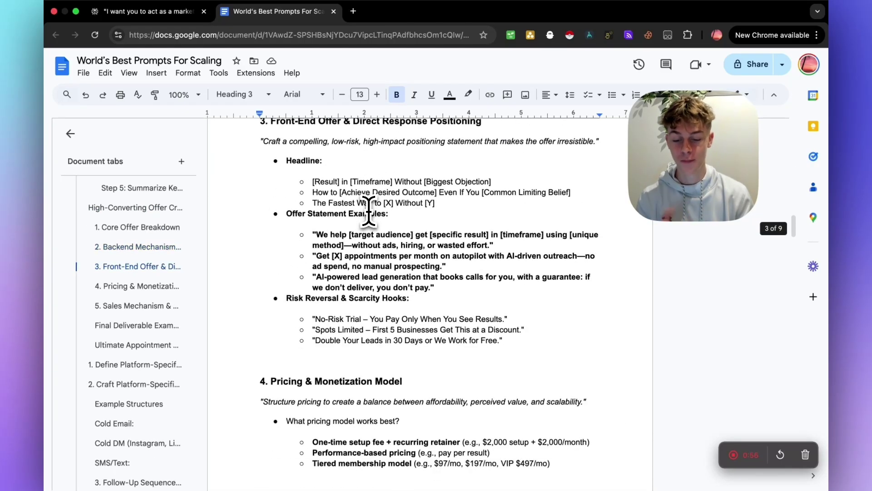
{"action": "scroll", "coordinate": [368, 211], "scroll_direction": "up", "scroll_amount": 15}
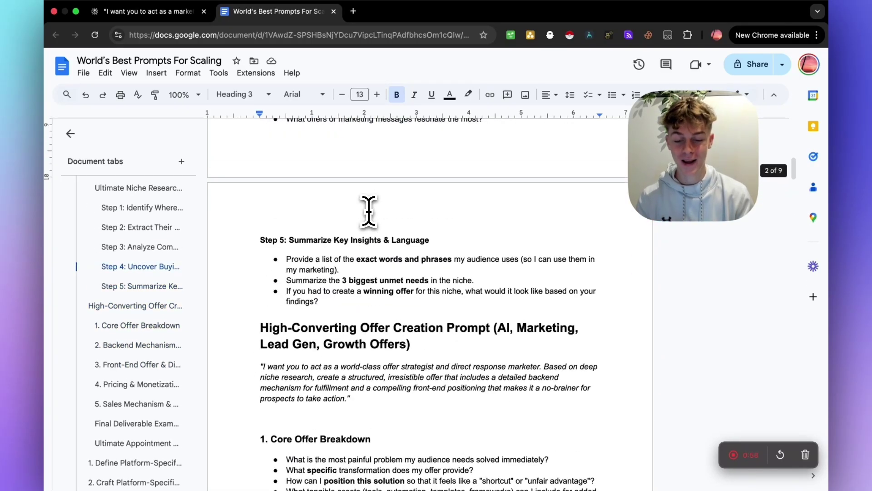
{"action": "scroll", "coordinate": [368, 211], "scroll_direction": "up", "scroll_amount": 12}
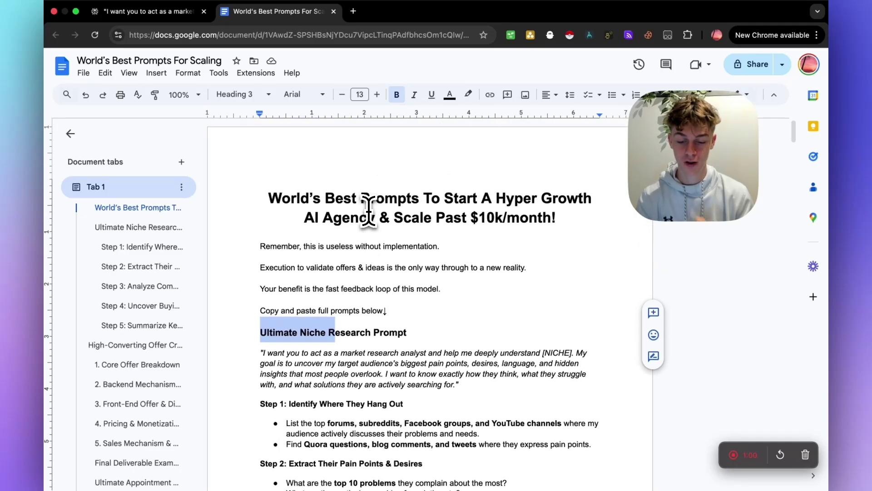
Highlight the 'prompts are useless alone' reminder and the Step 1 heading of the niche prompt
{"action": "left_click", "coordinate": [353, 230]}
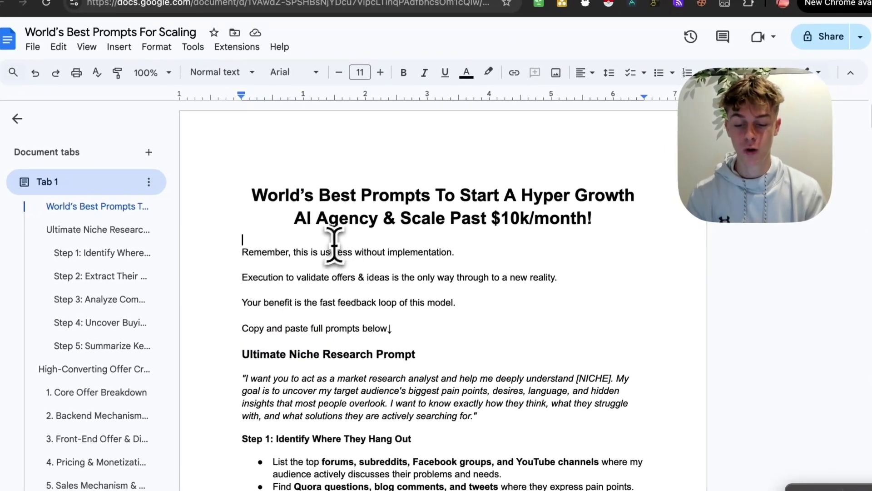
{"action": "left_click_drag", "start_coordinate": [311, 246], "coordinate": [357, 250]}
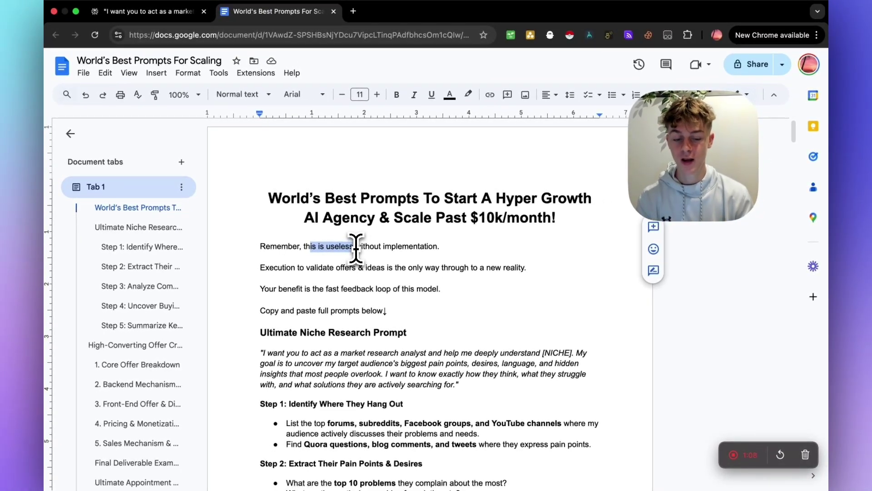
{"action": "scroll", "coordinate": [355, 247], "scroll_direction": "down", "scroll_amount": 4}
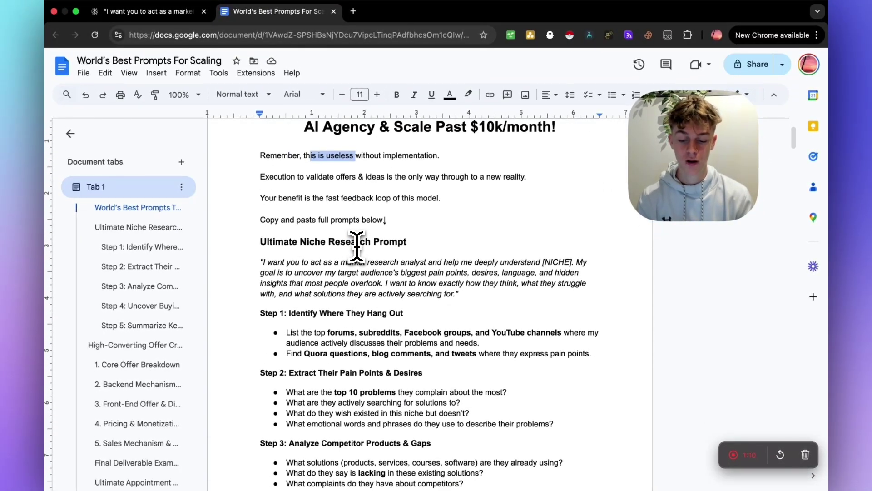
{"action": "scroll", "coordinate": [357, 246], "scroll_direction": "down", "scroll_amount": 3}
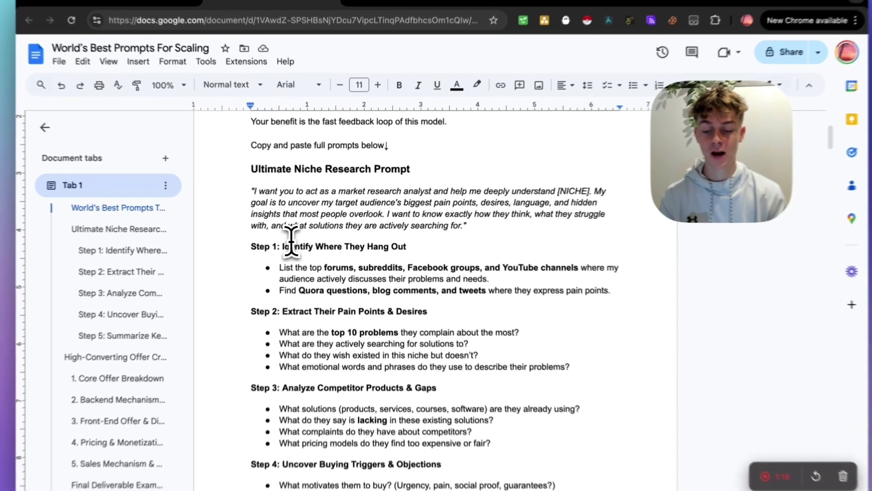
{"action": "left_click_drag", "start_coordinate": [289, 243], "coordinate": [338, 241]}
Select the whole Ultimate Niche Research Prompt from its heading through Step 5
{"action": "scroll", "coordinate": [343, 241], "scroll_direction": "down", "scroll_amount": 3}
{"action": "left_click_drag", "start_coordinate": [296, 266], "coordinate": [349, 267]}
{"action": "scroll", "coordinate": [361, 262], "scroll_direction": "down", "scroll_amount": 3}
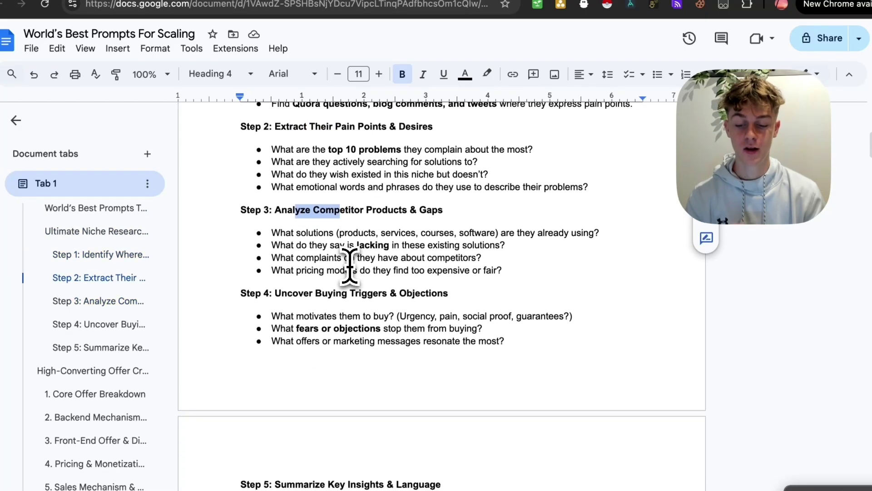
{"action": "left_click_drag", "start_coordinate": [287, 293], "coordinate": [348, 290]}
{"action": "scroll", "coordinate": [350, 284], "scroll_direction": "down", "scroll_amount": 3}
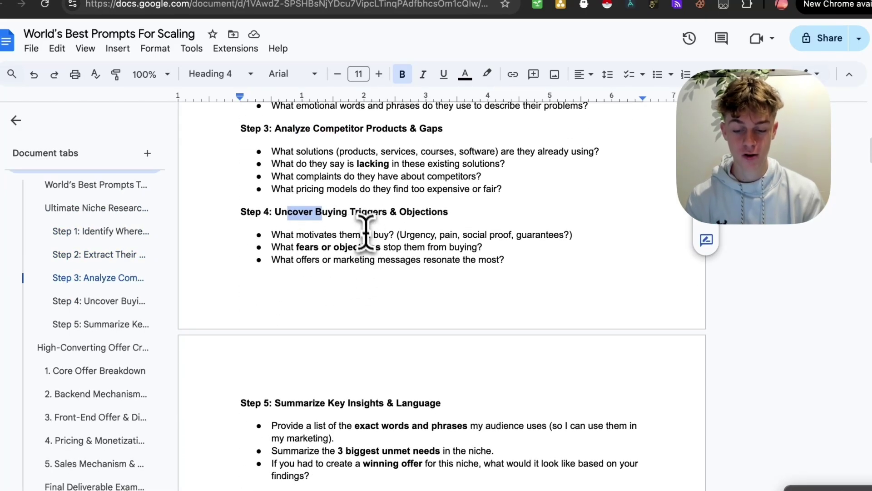
{"action": "left_click_drag", "start_coordinate": [449, 213], "coordinate": [337, 213]}
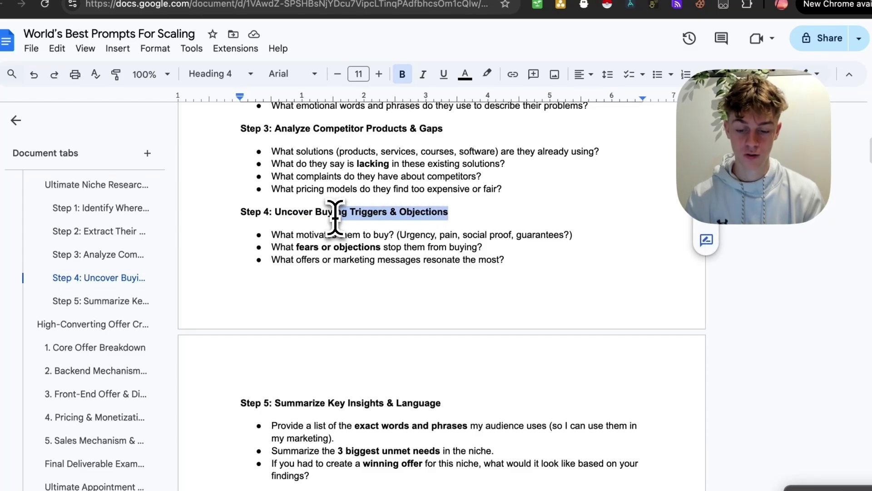
{"action": "scroll", "coordinate": [341, 246], "scroll_direction": "down", "scroll_amount": 3}
{"action": "scroll", "coordinate": [342, 264], "scroll_direction": "down", "scroll_amount": 1}
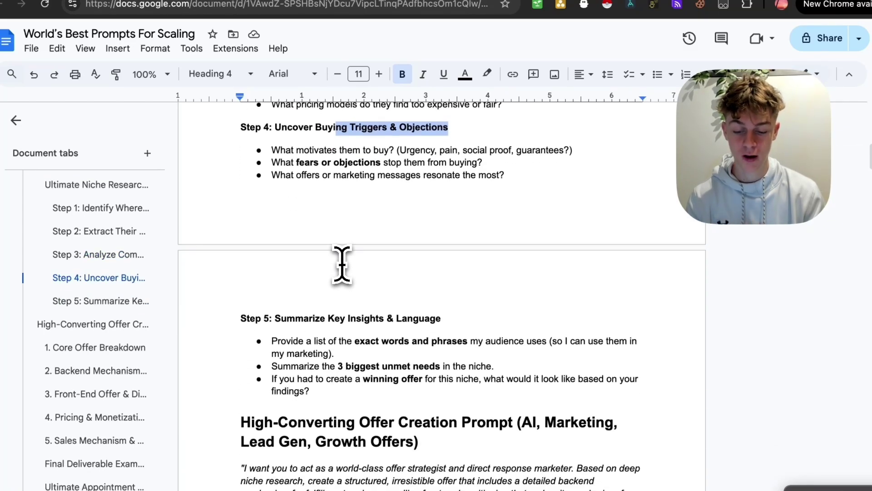
{"action": "left_click_drag", "start_coordinate": [287, 318], "coordinate": [348, 313]}
{"action": "left_click_drag", "start_coordinate": [310, 391], "coordinate": [236, 187]}
{"action": "scroll", "coordinate": [236, 321], "scroll_direction": "up", "scroll_amount": 6}
{"action": "scroll", "coordinate": [235, 312], "scroll_direction": "up", "scroll_amount": 4}
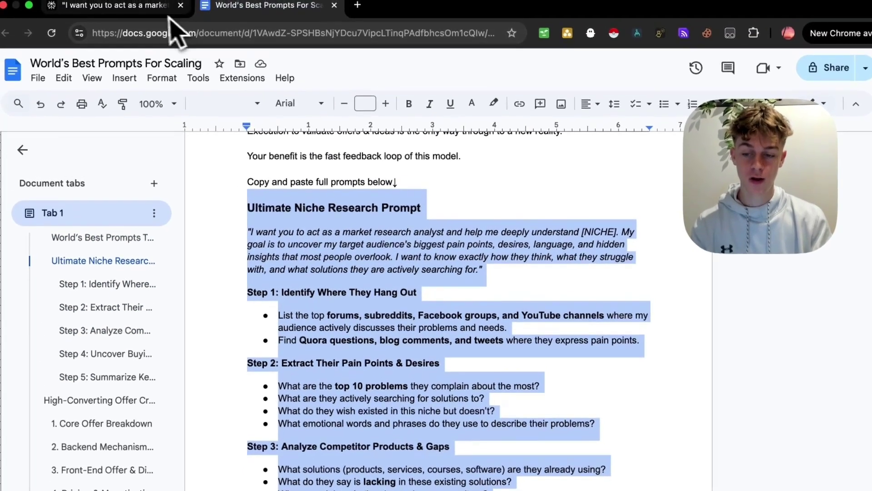
Paste the niche research prompt into Perplexity's Ask box
{"action": "left_click", "coordinate": [113, 9]}
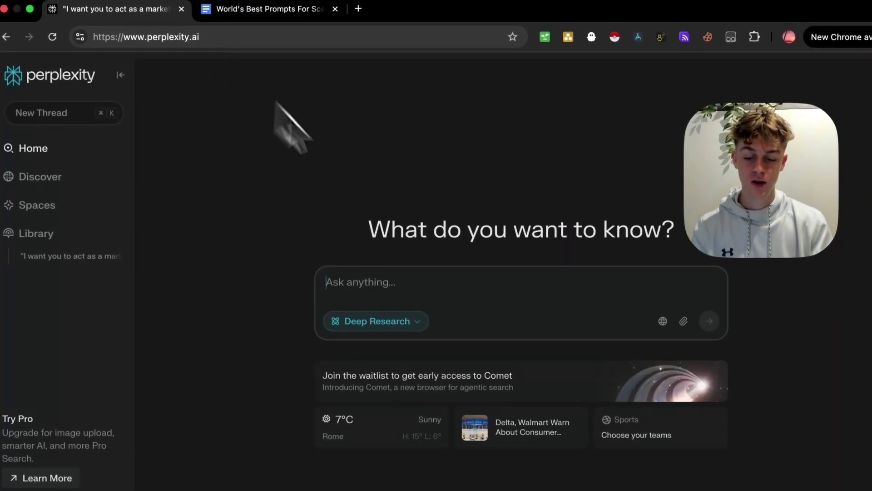
{"action": "left_click", "coordinate": [408, 286]}
{"action": "key", "text": "super+v"}
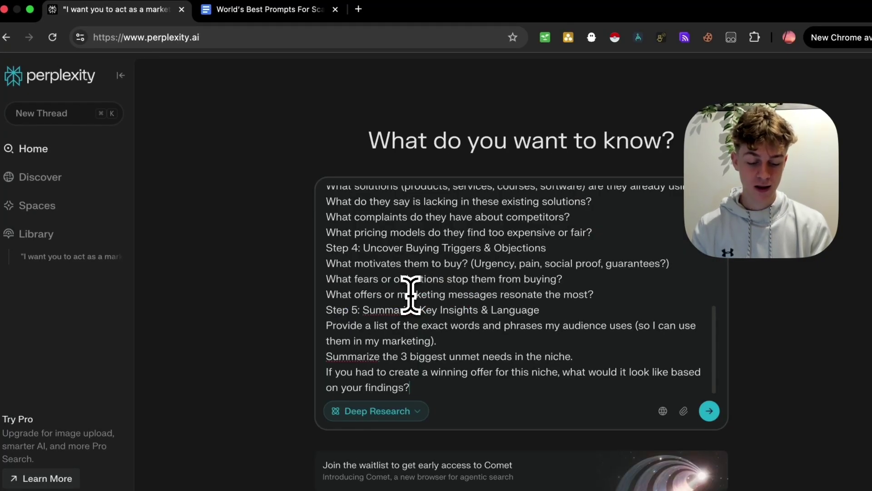
{"action": "scroll", "coordinate": [408, 294], "scroll_direction": "up", "scroll_amount": 10}
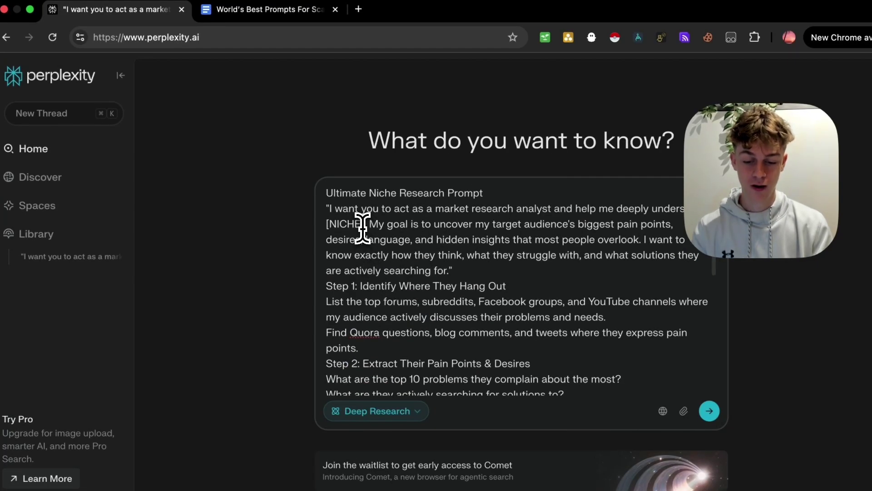
Replace the [NICHE] placeholder with 'Lawyers' and submit the Deep Research query
{"action": "double_click", "coordinate": [342, 224]}
{"action": "left_click", "coordinate": [364, 227]}
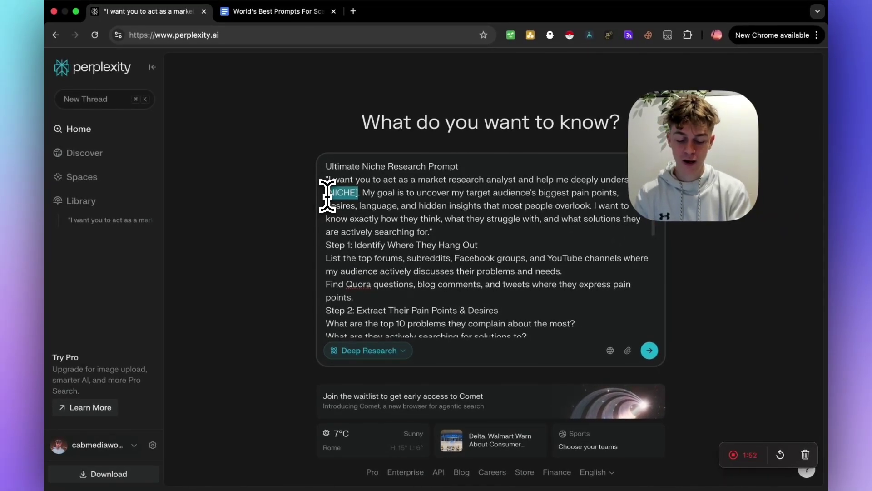
{"action": "type", "text": "Lawyers"}
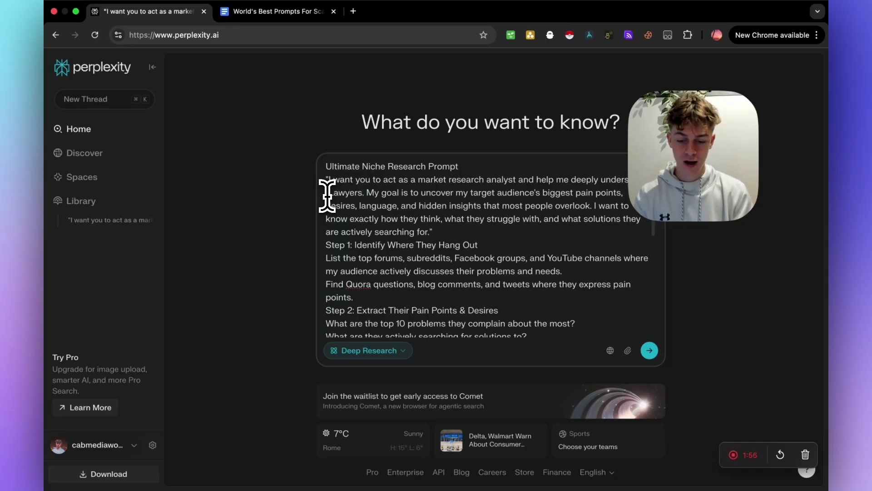
{"action": "key", "text": "Return"}
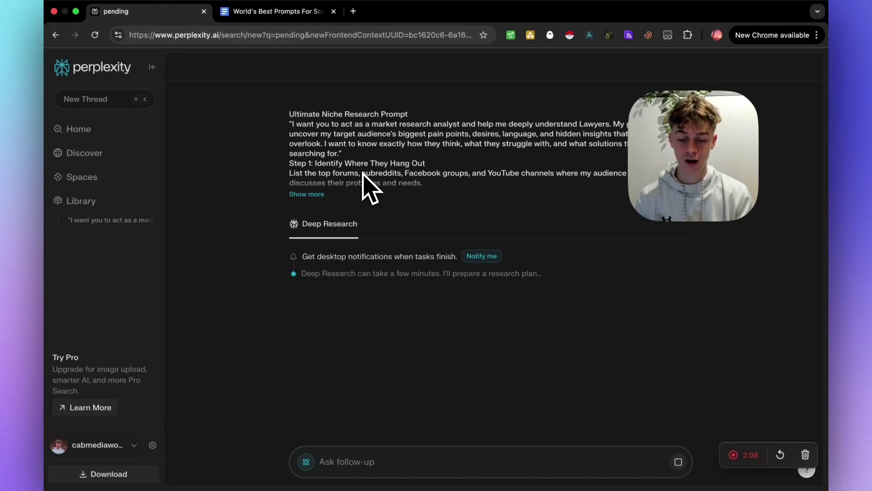
Look over the copied niche prompt in the prompts document
{"action": "key", "text": "ctrl+Tab"}
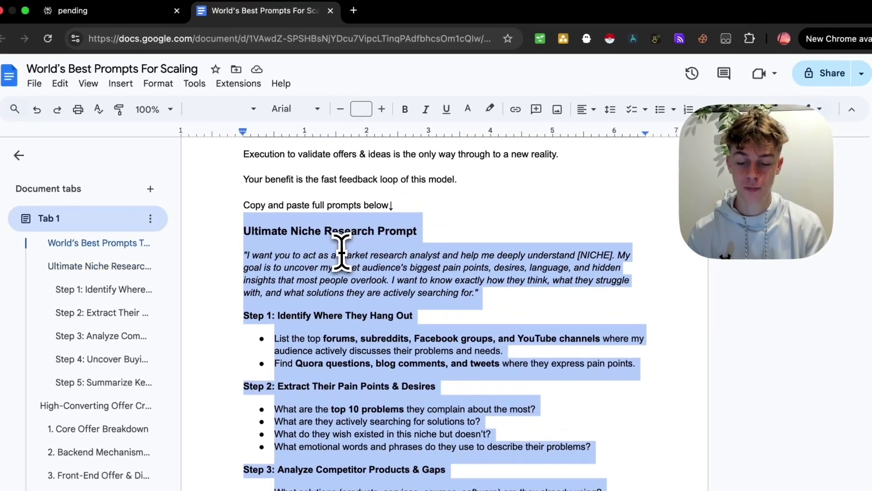
{"action": "scroll", "coordinate": [341, 252], "scroll_direction": "down", "scroll_amount": 3}
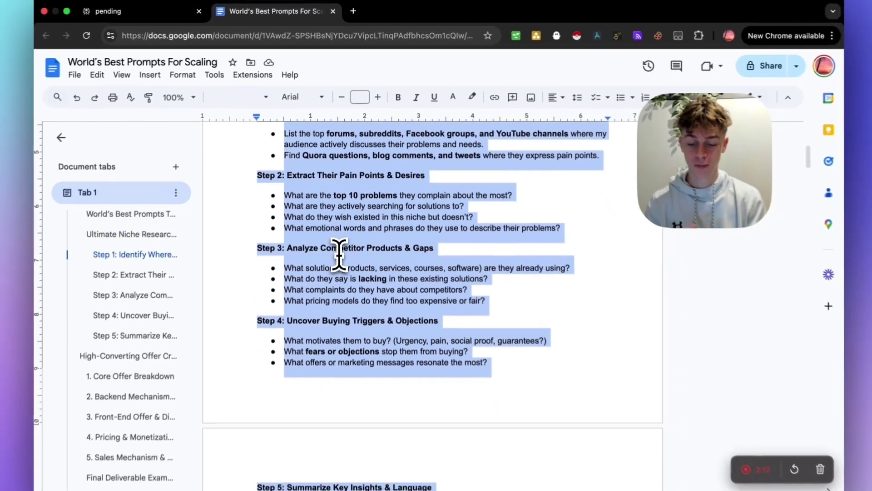
{"action": "scroll", "coordinate": [337, 251], "scroll_direction": "down", "scroll_amount": 2}
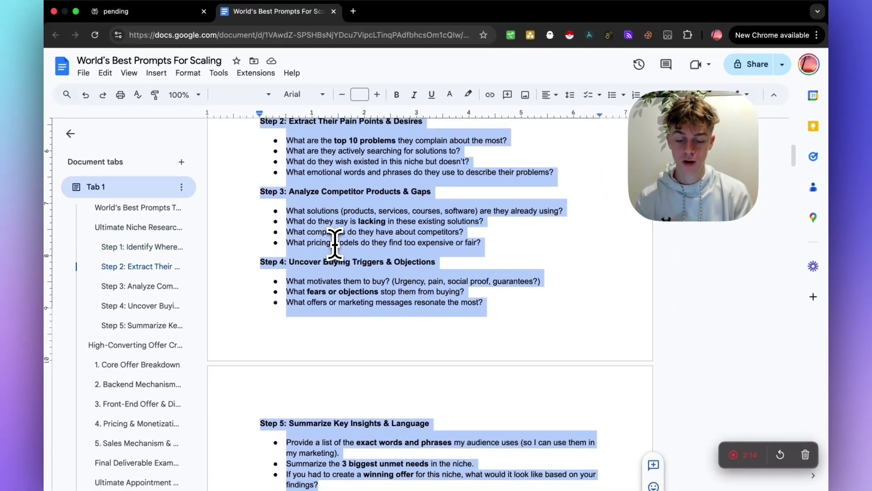
{"action": "scroll", "coordinate": [335, 244], "scroll_direction": "down", "scroll_amount": 5}
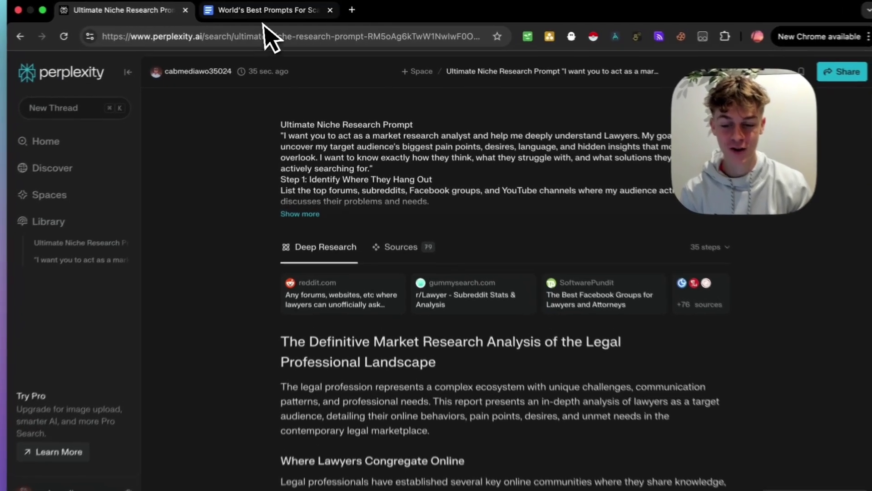
Return to the lawyer research thread and read the report's title and opening sections
{"action": "left_click", "coordinate": [264, 10]}
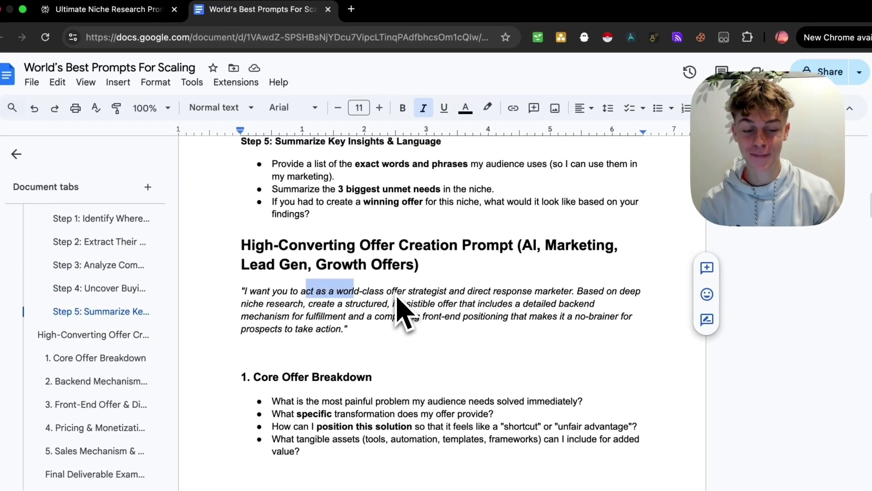
{"action": "left_click", "coordinate": [109, 9]}
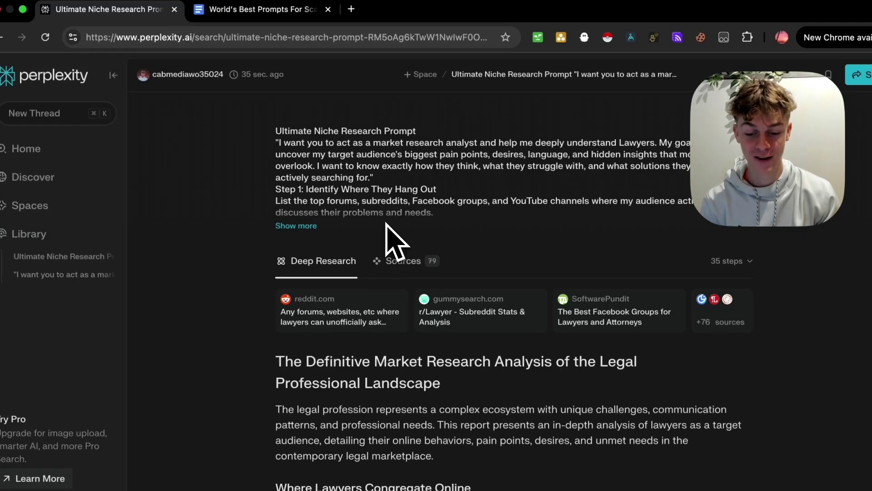
{"action": "scroll", "coordinate": [388, 236], "scroll_direction": "down", "scroll_amount": 3}
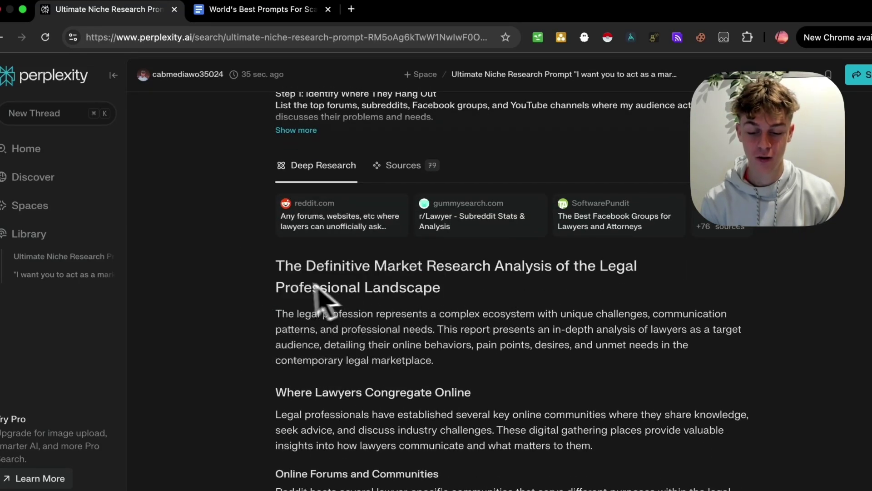
{"action": "left_click_drag", "start_coordinate": [275, 266], "coordinate": [369, 272]}
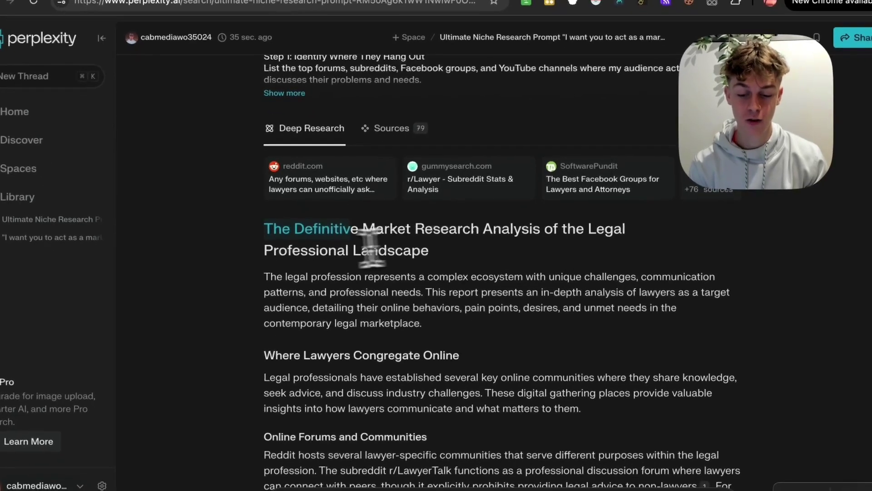
{"action": "left_click_drag", "start_coordinate": [285, 287], "coordinate": [382, 287]}
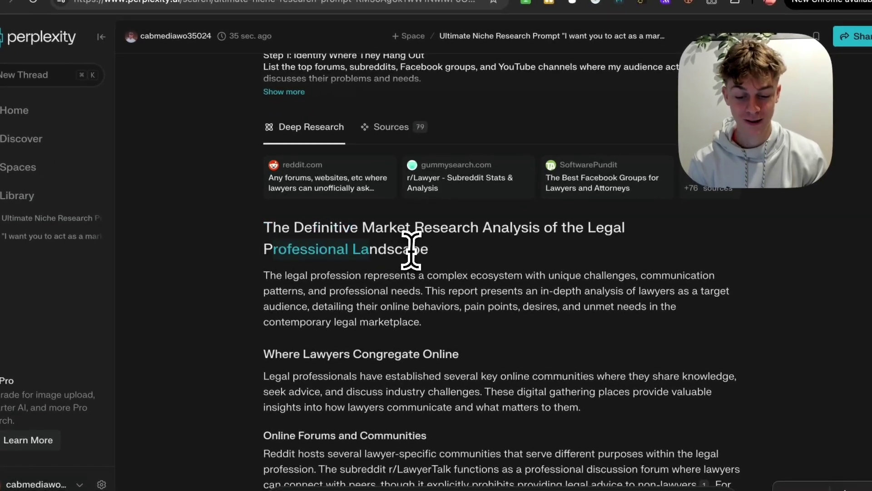
{"action": "scroll", "coordinate": [354, 263], "scroll_direction": "down", "scroll_amount": 2}
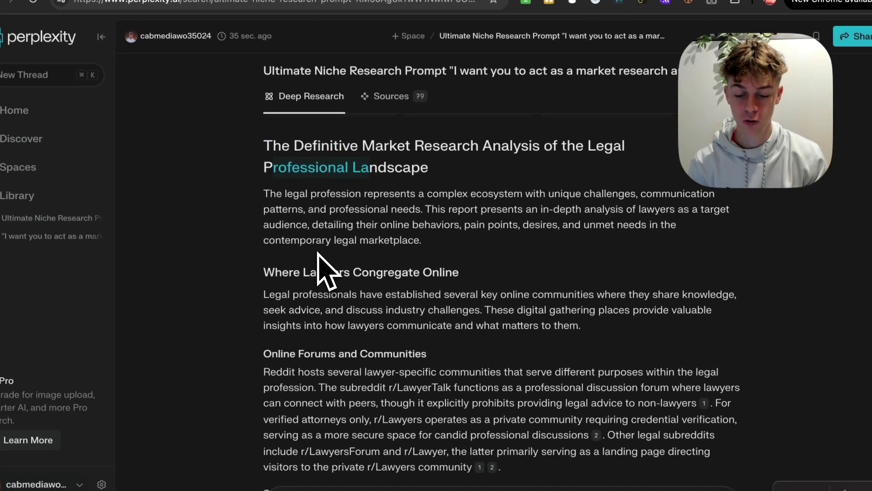
{"action": "scroll", "coordinate": [318, 259], "scroll_direction": "down", "scroll_amount": 2}
{"action": "left_click_drag", "start_coordinate": [283, 219], "coordinate": [365, 220]}
{"action": "scroll", "coordinate": [391, 241], "scroll_direction": "down", "scroll_amount": 4}
{"action": "scroll", "coordinate": [366, 200], "scroll_direction": "up", "scroll_amount": 3}
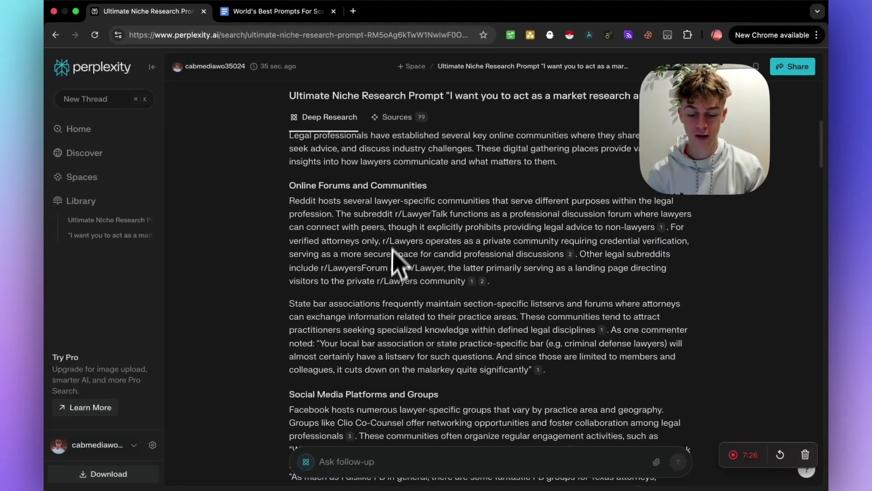
{"action": "scroll", "coordinate": [395, 257], "scroll_direction": "down", "scroll_amount": 4}
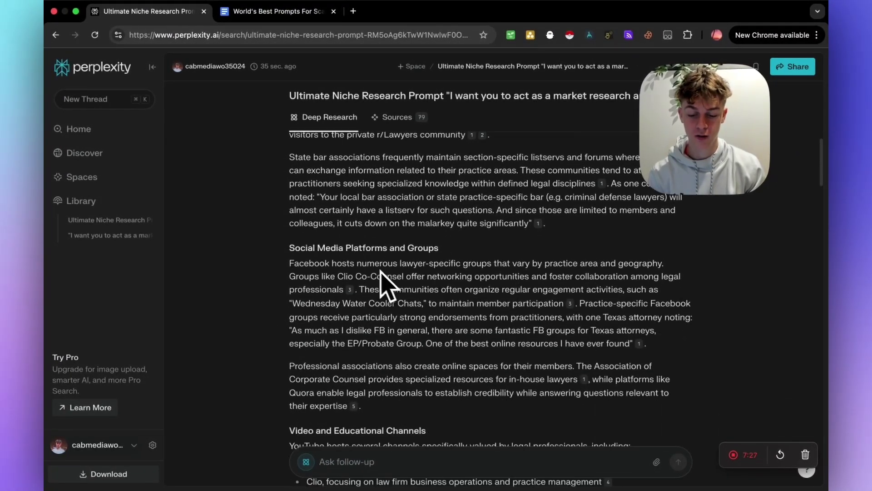
{"action": "scroll", "coordinate": [375, 267], "scroll_direction": "down", "scroll_amount": 1}
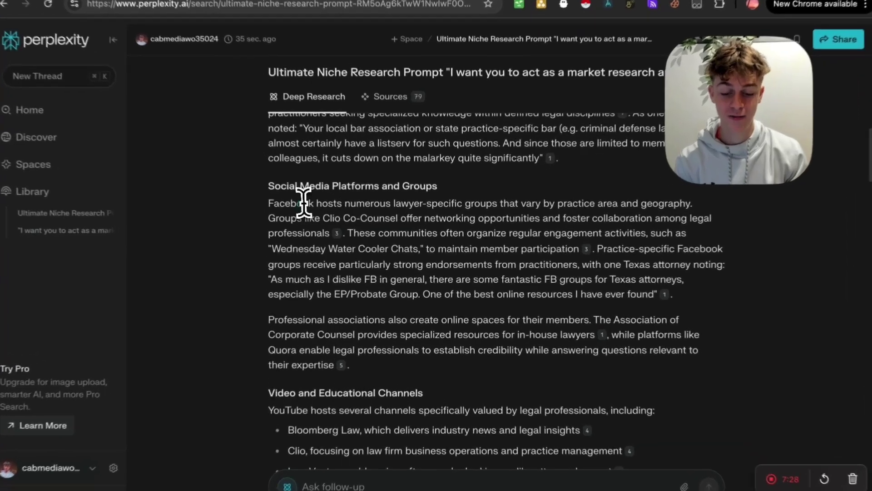
Read on through the Facebook groups paragraph and the Video and Educational Channels section
{"action": "left_click_drag", "start_coordinate": [303, 202], "coordinate": [588, 253]}
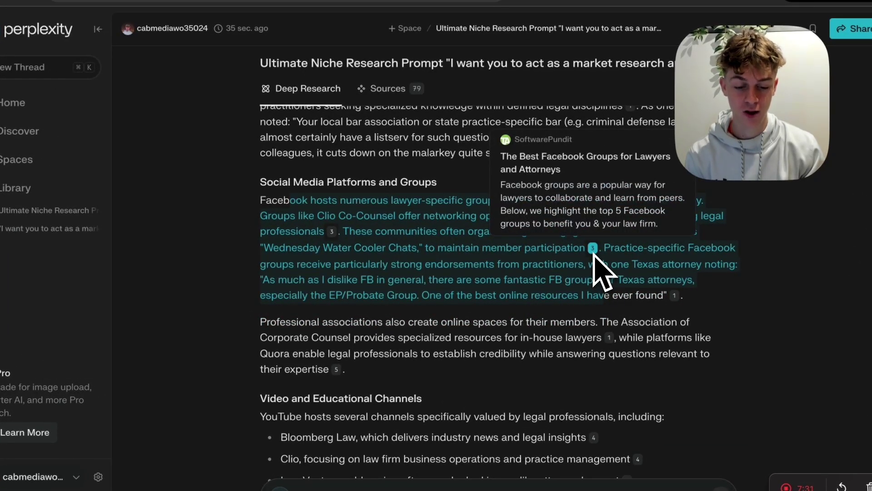
{"action": "left_click", "coordinate": [536, 273]}
{"action": "scroll", "coordinate": [356, 263], "scroll_direction": "down", "scroll_amount": 3}
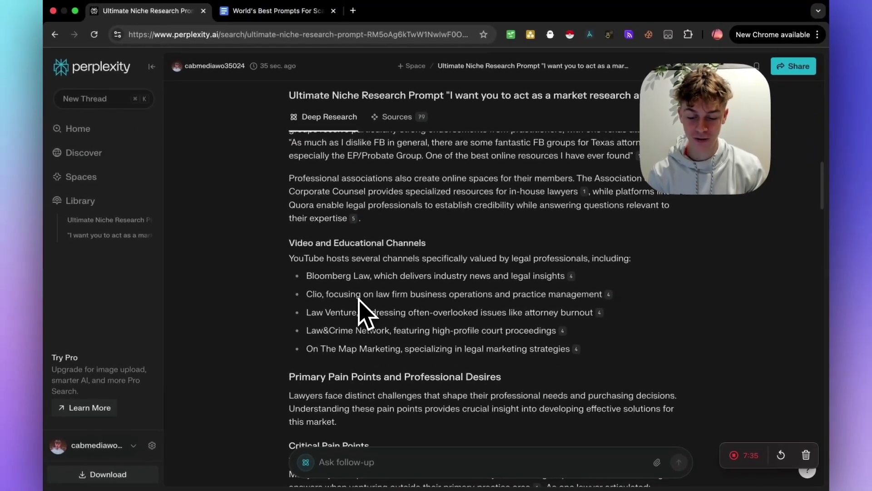
{"action": "scroll", "coordinate": [346, 302], "scroll_direction": "down", "scroll_amount": 2}
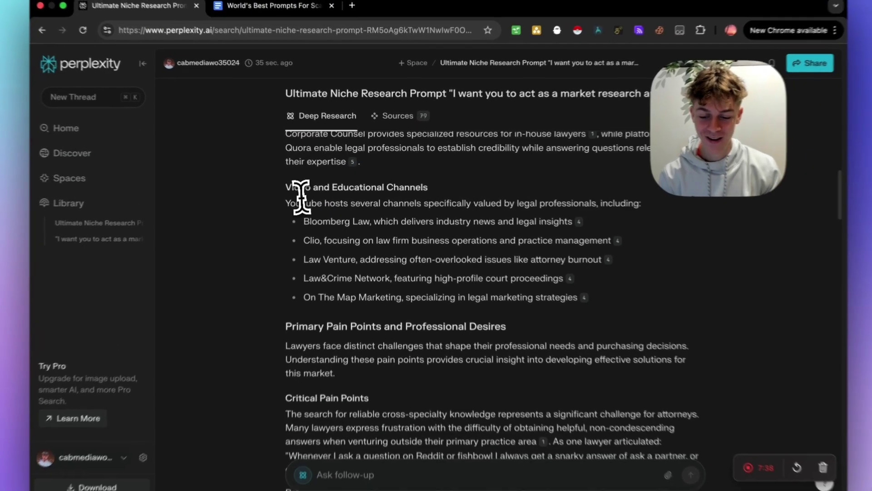
{"action": "left_click_drag", "start_coordinate": [289, 186], "coordinate": [362, 187]}
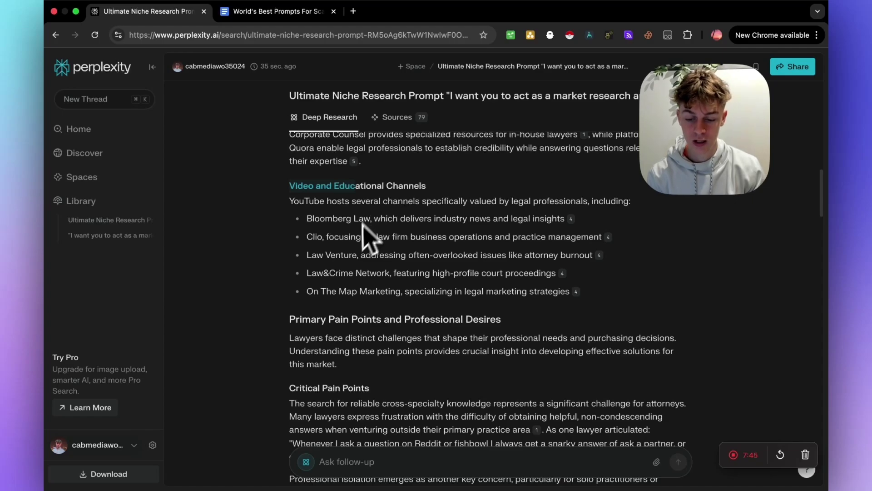
{"action": "scroll", "coordinate": [314, 234], "scroll_direction": "down", "scroll_amount": 3}
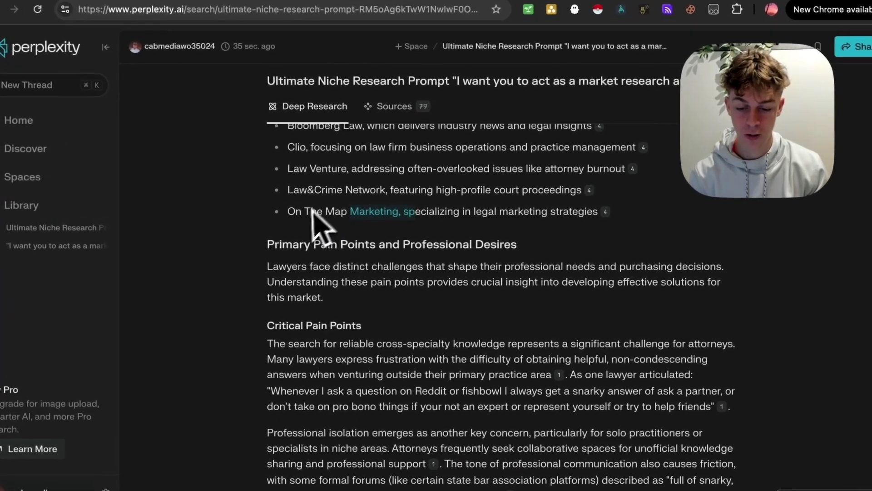
{"action": "scroll", "coordinate": [382, 212], "scroll_direction": "down", "scroll_amount": 3}
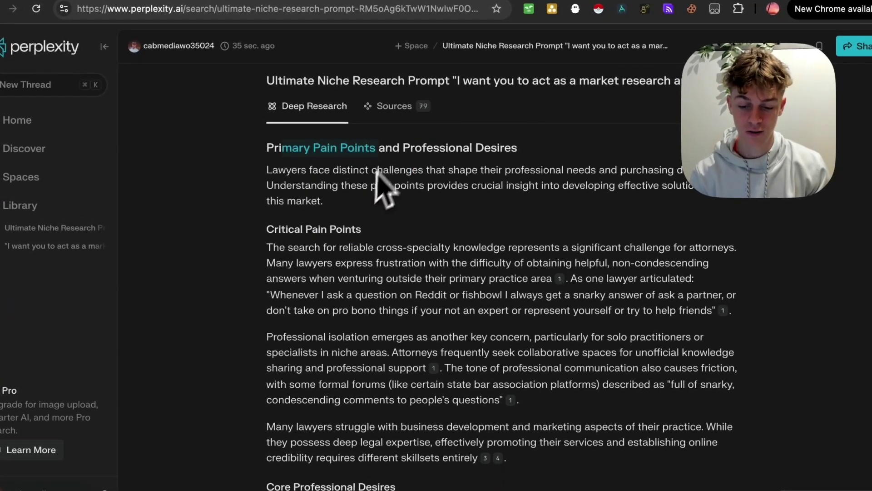
{"action": "scroll", "coordinate": [280, 245], "scroll_direction": "down", "scroll_amount": 2}
{"action": "scroll", "coordinate": [273, 232], "scroll_direction": "down", "scroll_amount": 1}
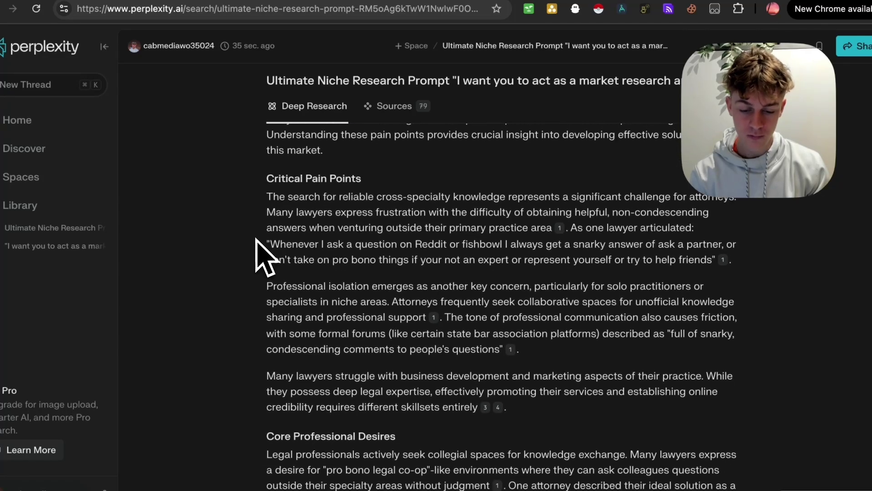
{"action": "left_click_drag", "start_coordinate": [283, 286], "coordinate": [402, 287]}
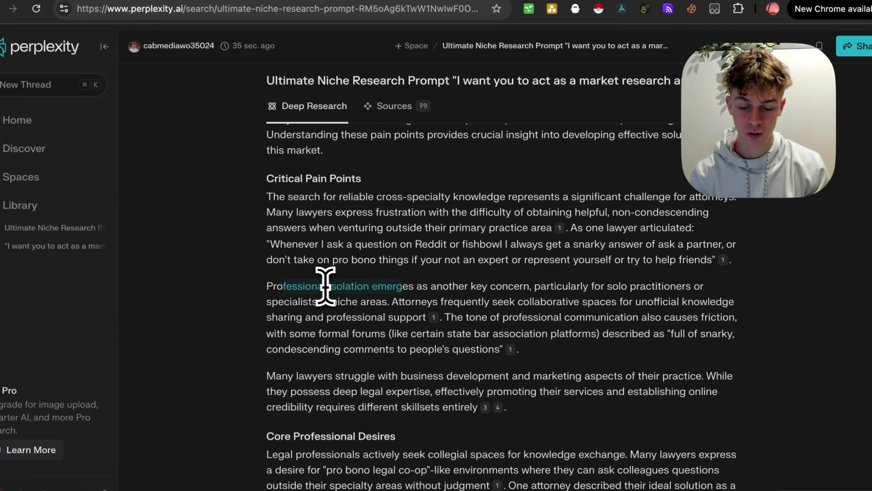
{"action": "scroll", "coordinate": [545, 295], "scroll_direction": "down", "scroll_amount": 3}
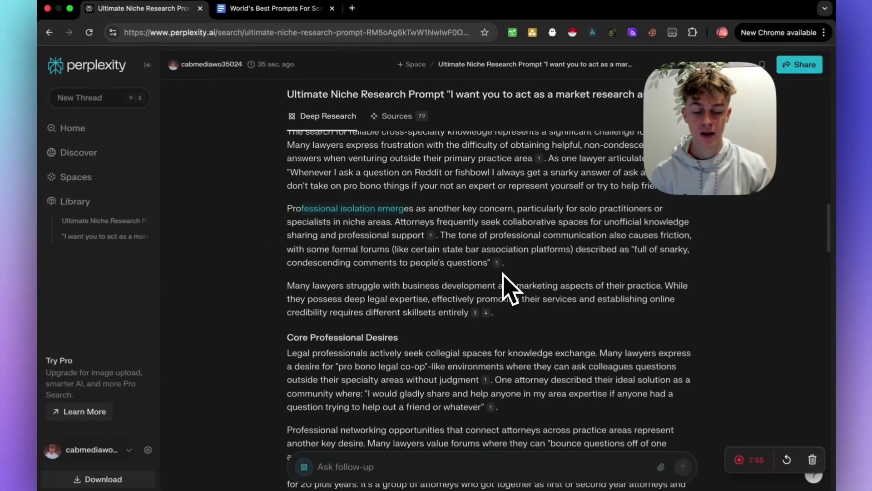
{"action": "scroll", "coordinate": [539, 279], "scroll_direction": "down", "scroll_amount": 1}
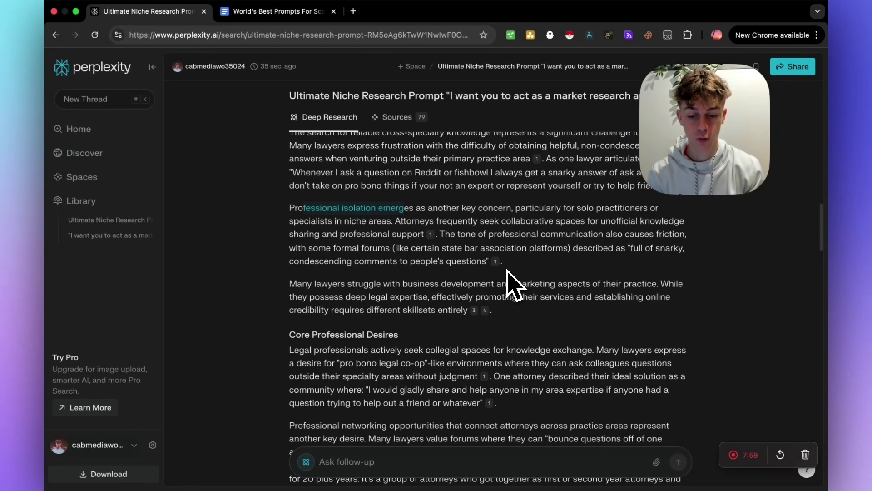
{"action": "scroll", "coordinate": [454, 265], "scroll_direction": "down", "scroll_amount": 7}
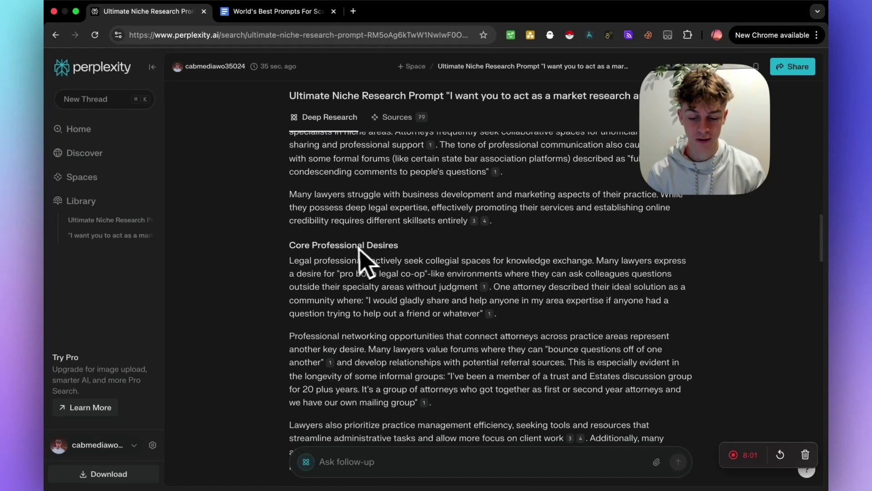
{"action": "scroll", "coordinate": [357, 263], "scroll_direction": "down", "scroll_amount": 6}
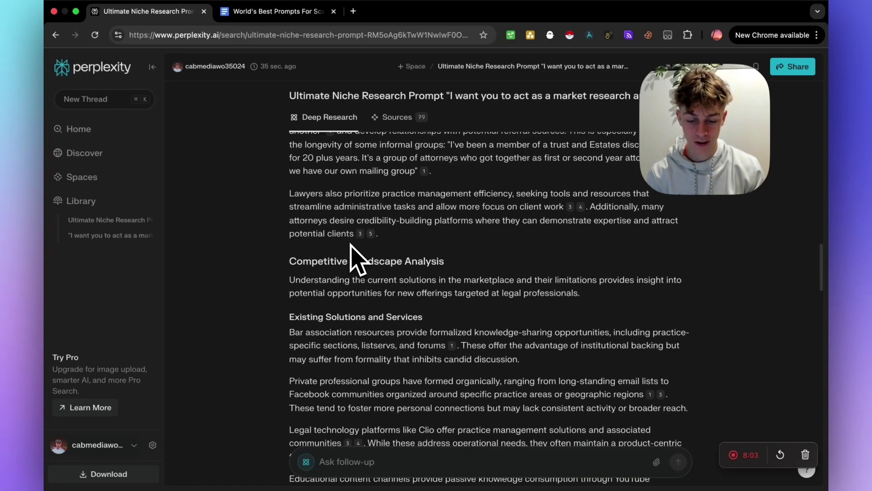
{"action": "scroll", "coordinate": [356, 259], "scroll_direction": "down", "scroll_amount": 1}
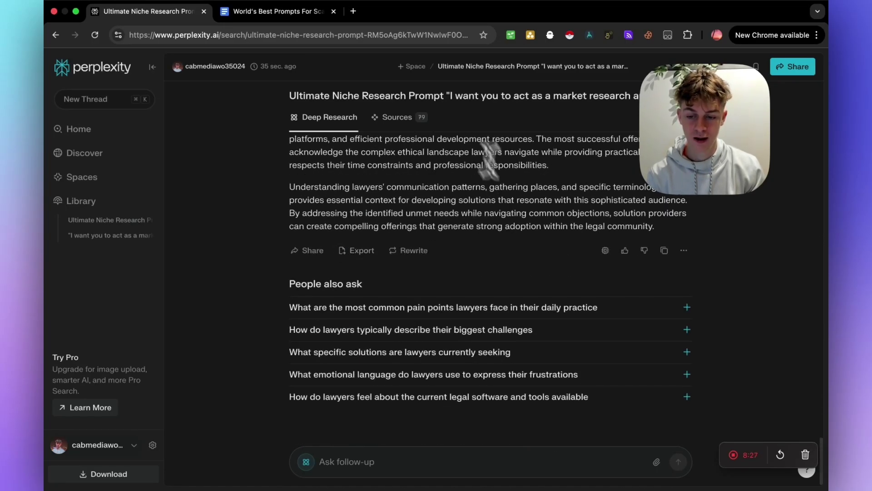
{"action": "left_click", "coordinate": [272, 11]}
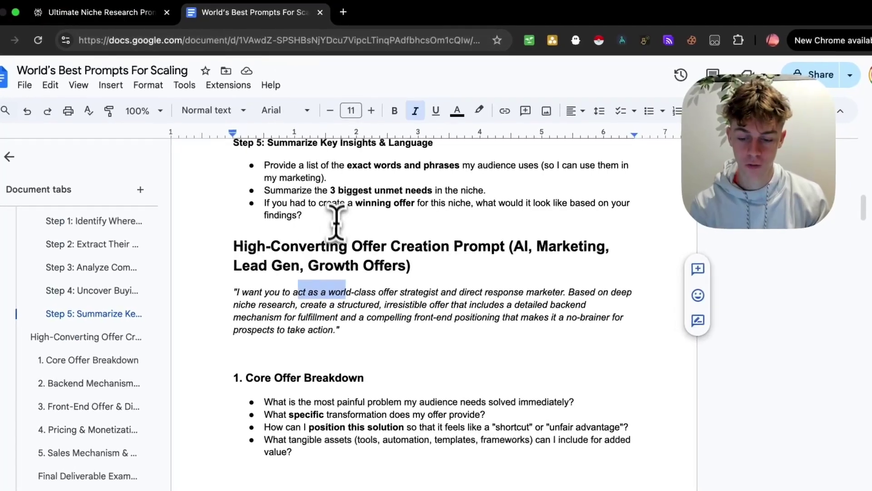
{"action": "scroll", "coordinate": [345, 250], "scroll_direction": "down", "scroll_amount": 3}
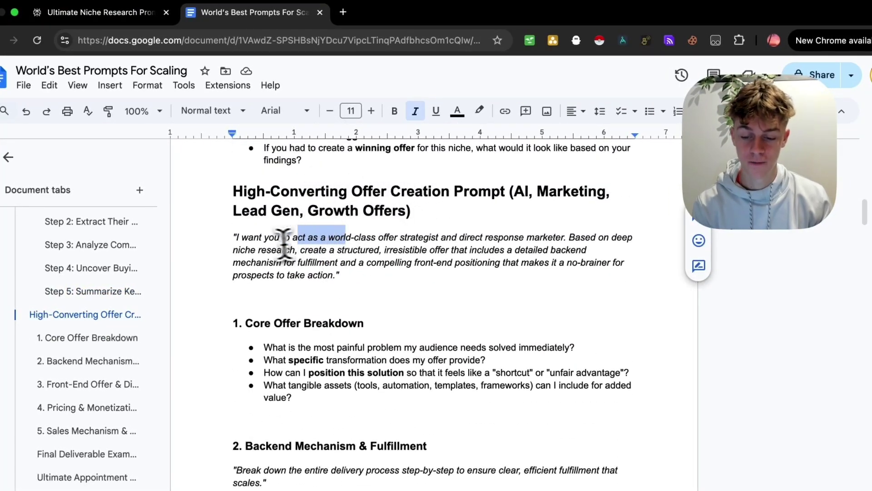
{"action": "left_click", "coordinate": [260, 237]}
{"action": "left_click_drag", "start_coordinate": [233, 237], "coordinate": [260, 238]}
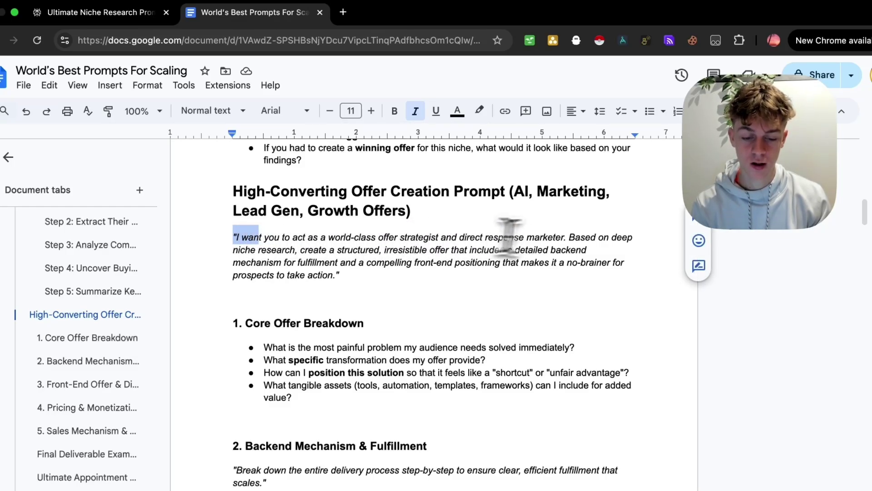
{"action": "left_click_drag", "start_coordinate": [233, 250], "coordinate": [313, 251]}
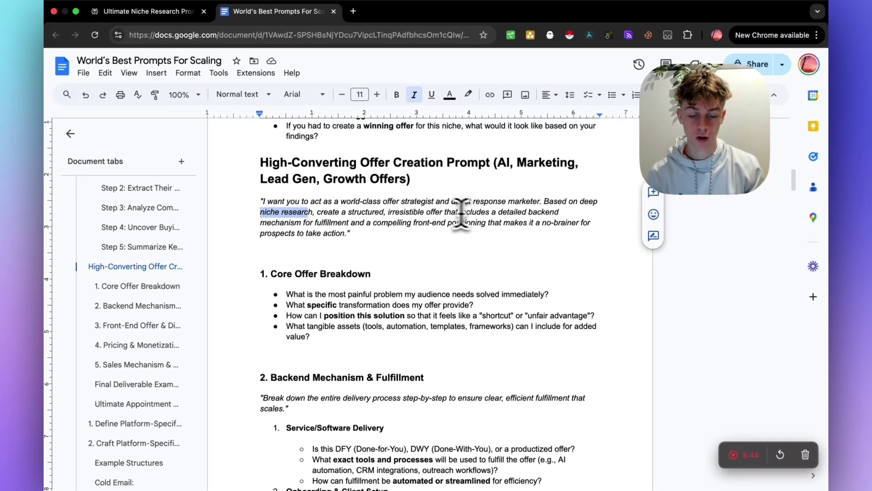
{"action": "left_click_drag", "start_coordinate": [271, 222], "coordinate": [303, 223]}
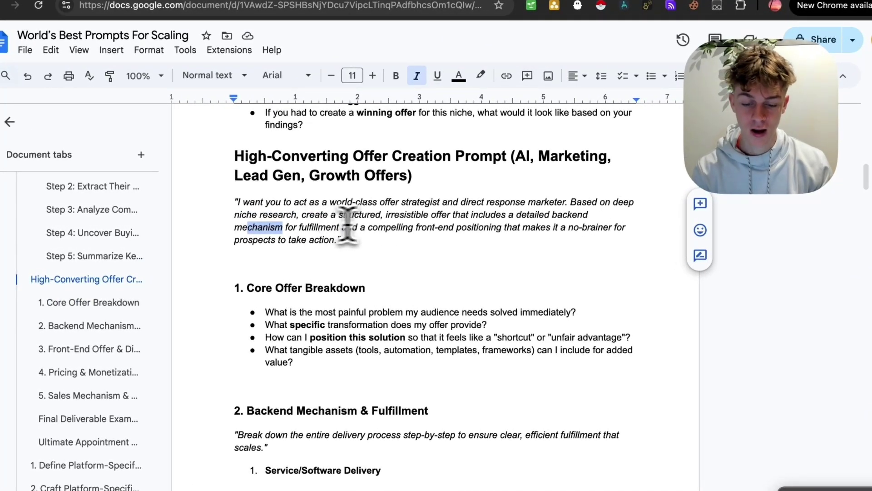
{"action": "left_click_drag", "start_coordinate": [378, 227], "coordinate": [416, 230]}
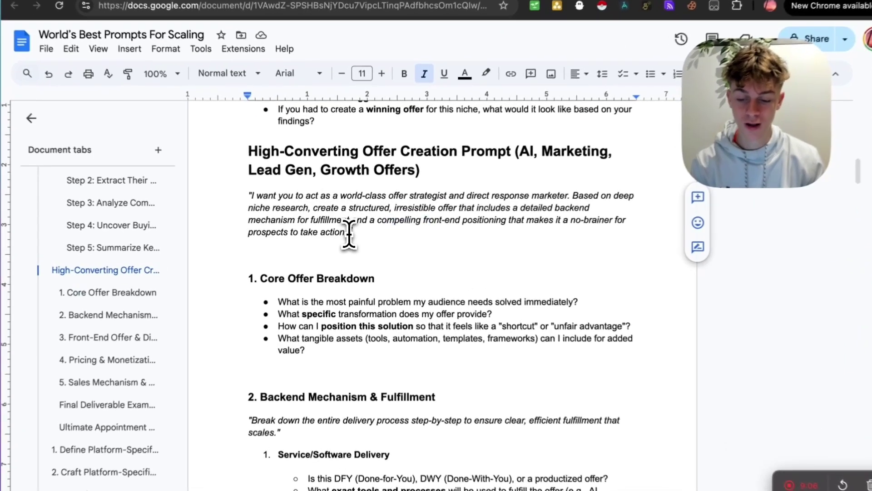
Select the offer prompt from its quote through the Sales Mechanism social proof question
{"action": "triple_click", "coordinate": [261, 202]}
{"action": "left_click", "coordinate": [373, 295], "text": "shift"}
{"action": "key", "text": "super+c"}
{"action": "scroll", "coordinate": [387, 302], "scroll_direction": "down", "scroll_amount": 15}
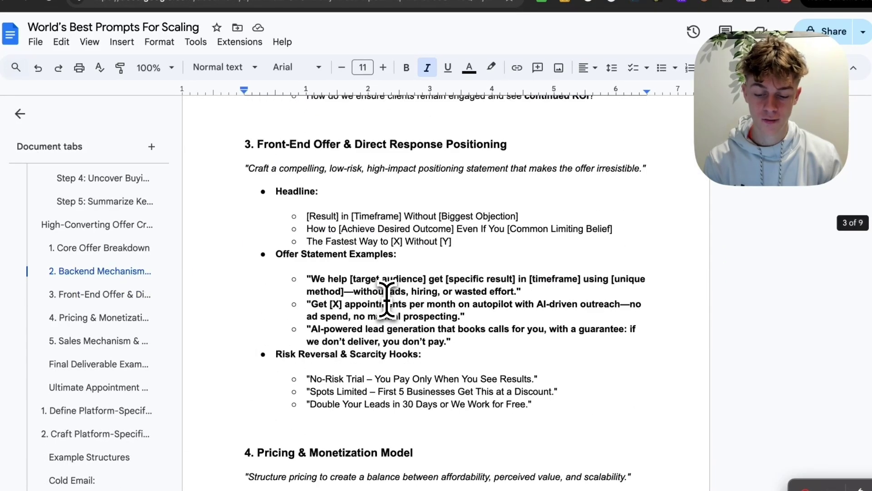
{"action": "left_click", "coordinate": [387, 302], "text": "shift"}
{"action": "scroll", "coordinate": [387, 302], "scroll_direction": "down", "scroll_amount": 3}
{"action": "scroll", "coordinate": [387, 302], "scroll_direction": "down", "scroll_amount": 2}
{"action": "left_click", "coordinate": [387, 302], "text": "shift"}
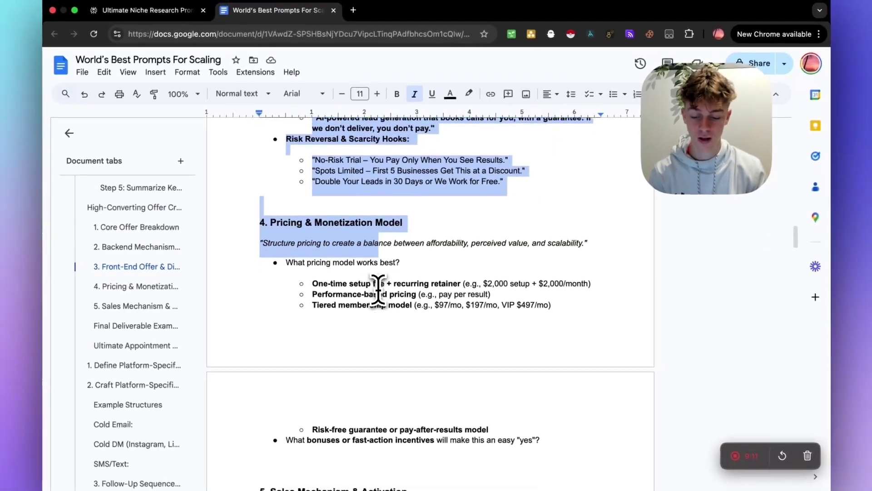
{"action": "scroll", "coordinate": [387, 302], "scroll_direction": "down", "scroll_amount": 3}
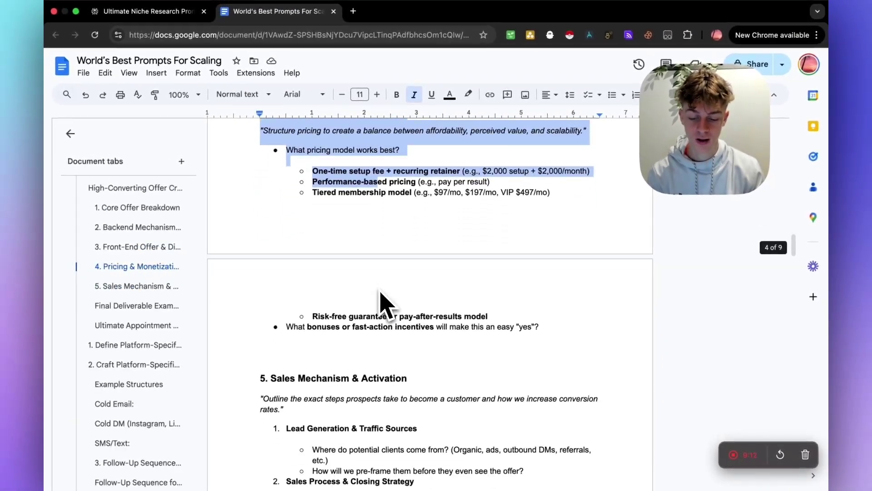
{"action": "scroll", "coordinate": [383, 301], "scroll_direction": "down", "scroll_amount": 1}
{"action": "left_click", "coordinate": [383, 301], "text": "shift"}
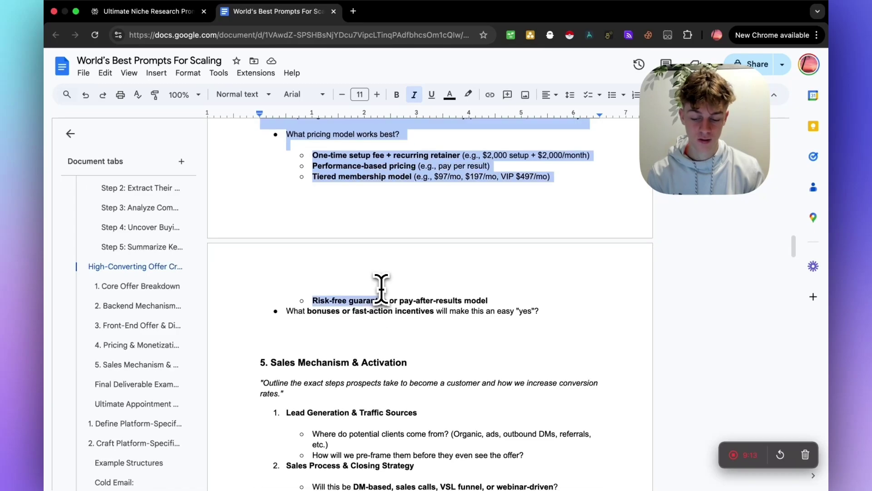
{"action": "scroll", "coordinate": [383, 291], "scroll_direction": "down", "scroll_amount": 3}
{"action": "left_click", "coordinate": [382, 286], "text": "shift"}
{"action": "scroll", "coordinate": [379, 286], "scroll_direction": "down", "scroll_amount": 4}
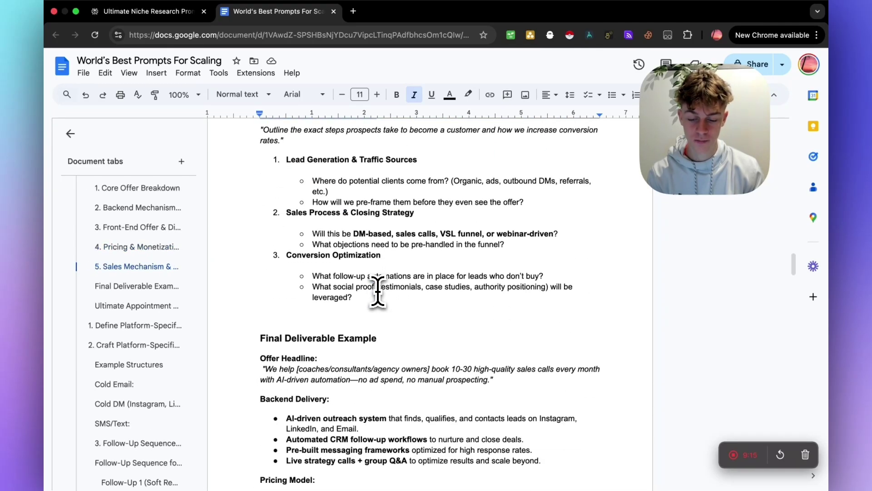
{"action": "left_click", "coordinate": [375, 276], "text": "shift"}
Extend the selection through the Final Deliverable Example to the end of the Sales Process bullets
{"action": "scroll", "coordinate": [377, 292], "scroll_direction": "down", "scroll_amount": 3}
{"action": "left_click", "coordinate": [384, 287], "text": "shift"}
{"action": "left_click", "coordinate": [522, 287], "text": "shift"}
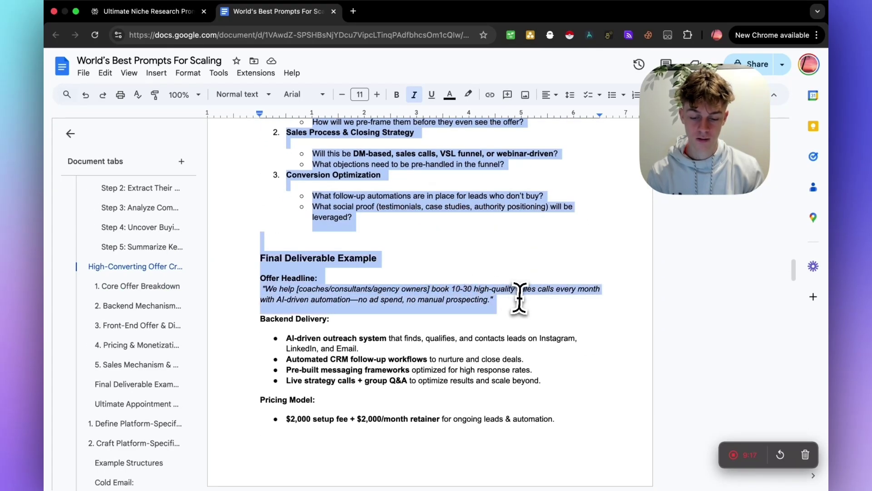
{"action": "left_click", "coordinate": [519, 301], "text": "shift"}
{"action": "scroll", "coordinate": [519, 300], "scroll_direction": "down", "scroll_amount": 3}
{"action": "left_click", "coordinate": [520, 299], "text": "shift"}
{"action": "scroll", "coordinate": [518, 297], "scroll_direction": "down", "scroll_amount": 3}
{"action": "scroll", "coordinate": [514, 290], "scroll_direction": "down", "scroll_amount": 1}
{"action": "left_click", "coordinate": [512, 288], "text": "shift"}
{"action": "scroll", "coordinate": [522, 295], "scroll_direction": "down", "scroll_amount": 1}
{"action": "left_click", "coordinate": [529, 298], "text": "shift"}
{"action": "left_click", "coordinate": [541, 320], "text": "shift"}
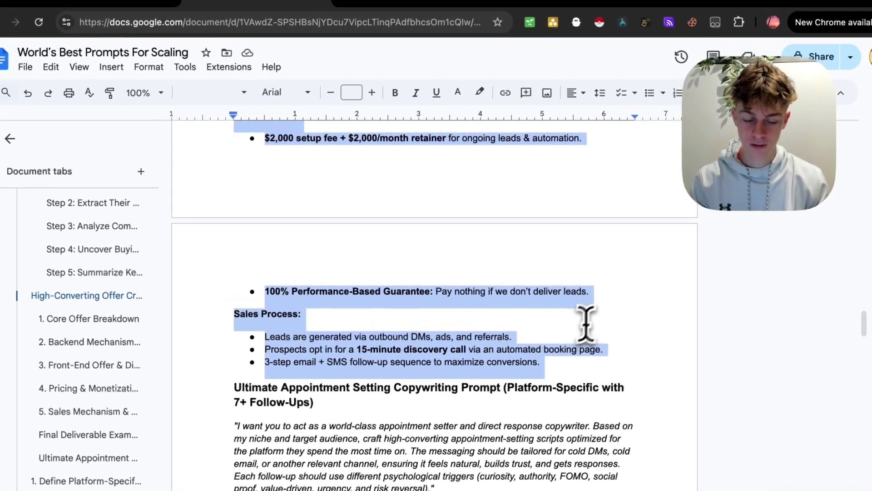
{"action": "left_click", "coordinate": [153, 13]}
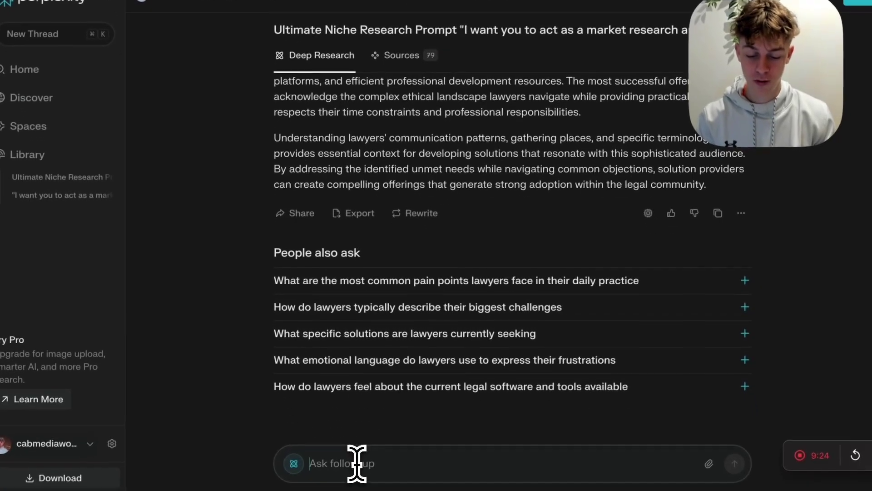
Paste the High-Converting Offer Creation Prompt as a follow-up and run it as Deep Research
{"action": "key", "text": "super+v"}
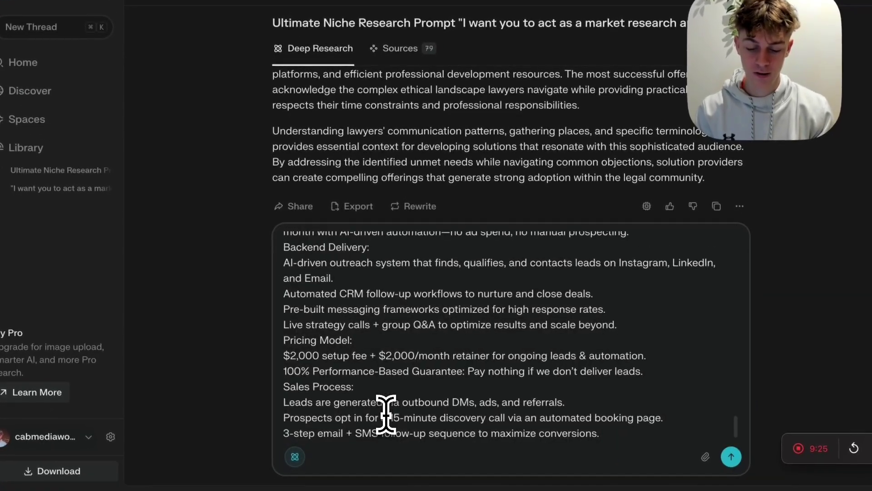
{"action": "key", "text": "Return"}
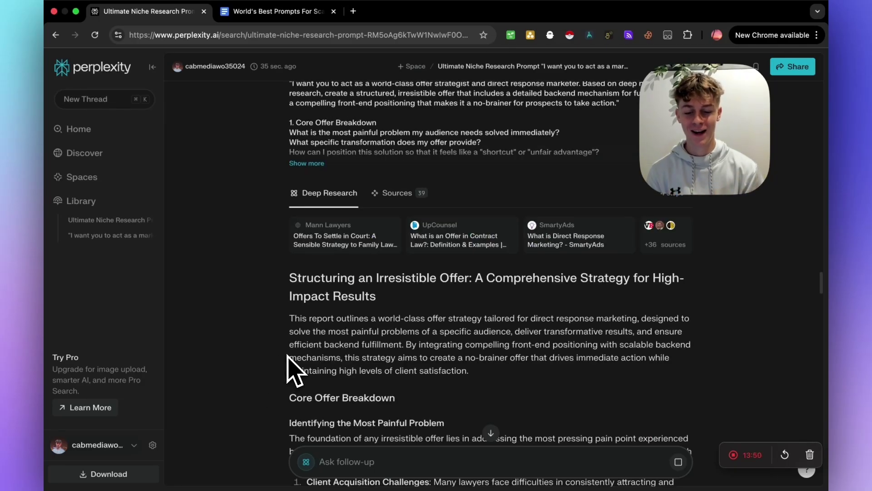
{"action": "scroll", "coordinate": [409, 337], "scroll_direction": "down", "scroll_amount": 5}
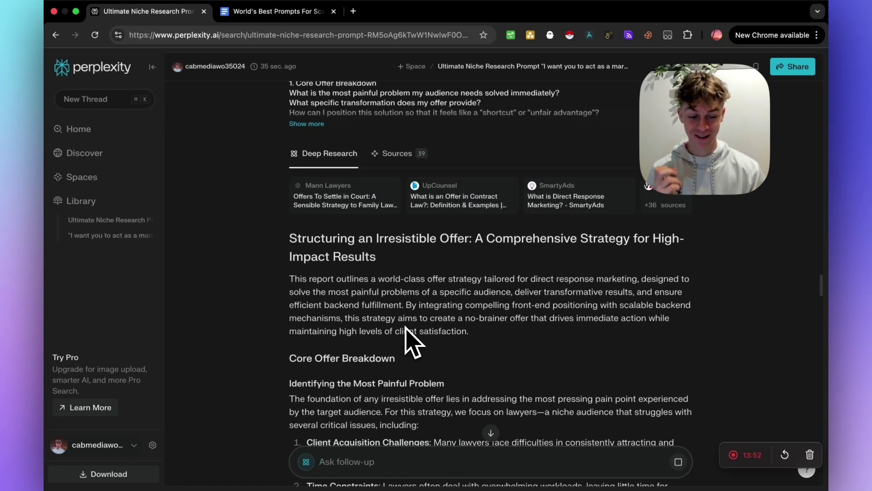
{"action": "scroll", "coordinate": [406, 330], "scroll_direction": "down", "scroll_amount": 1}
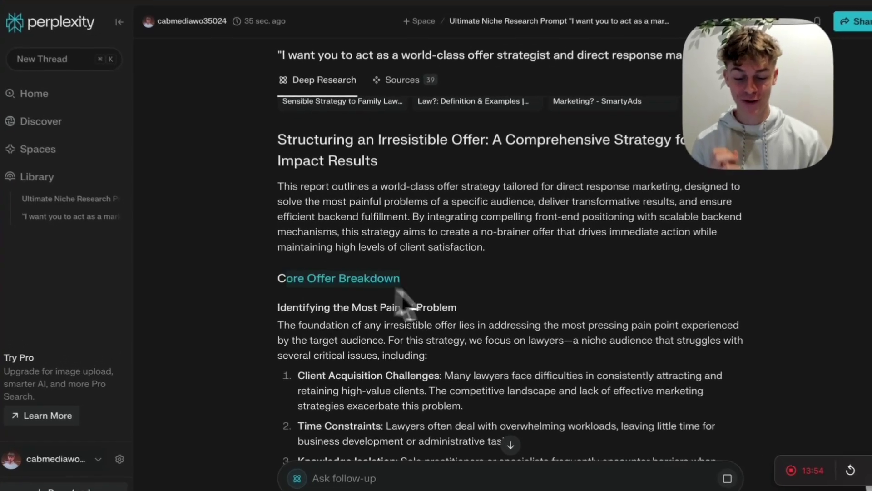
{"action": "scroll", "coordinate": [386, 318], "scroll_direction": "down", "scroll_amount": 8}
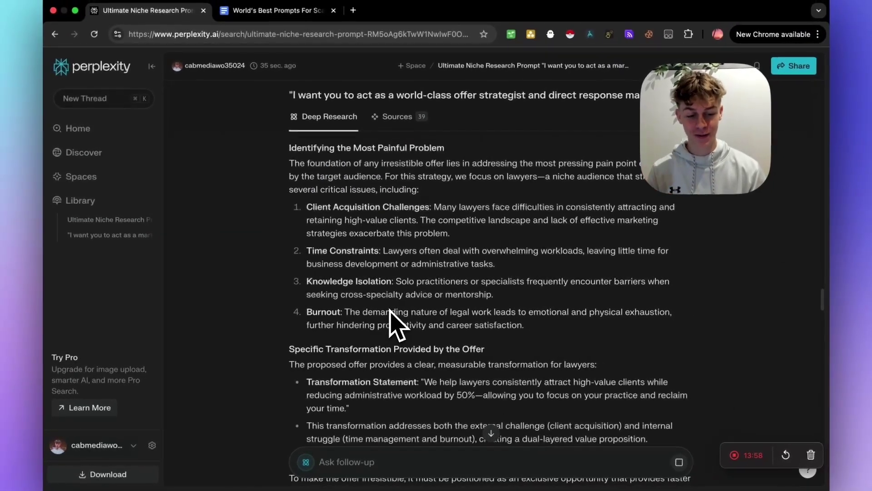
{"action": "scroll", "coordinate": [391, 316], "scroll_direction": "down", "scroll_amount": 8}
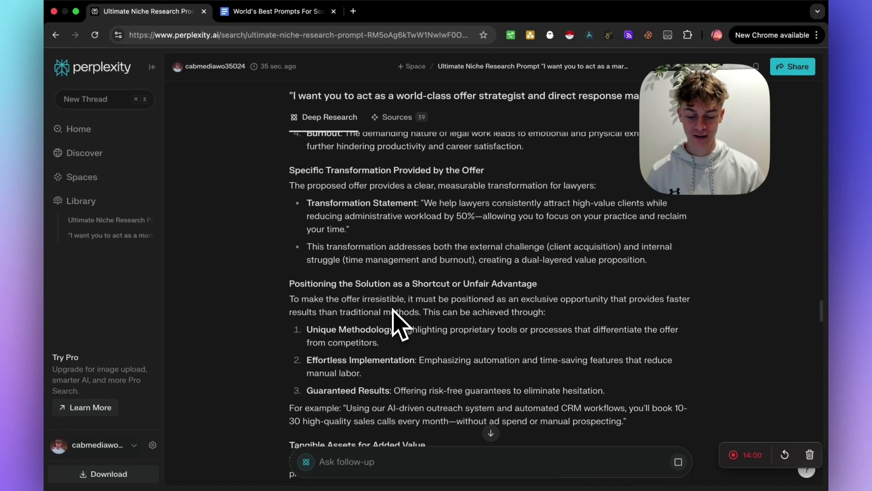
{"action": "left_click_drag", "start_coordinate": [506, 203], "coordinate": [423, 203]}
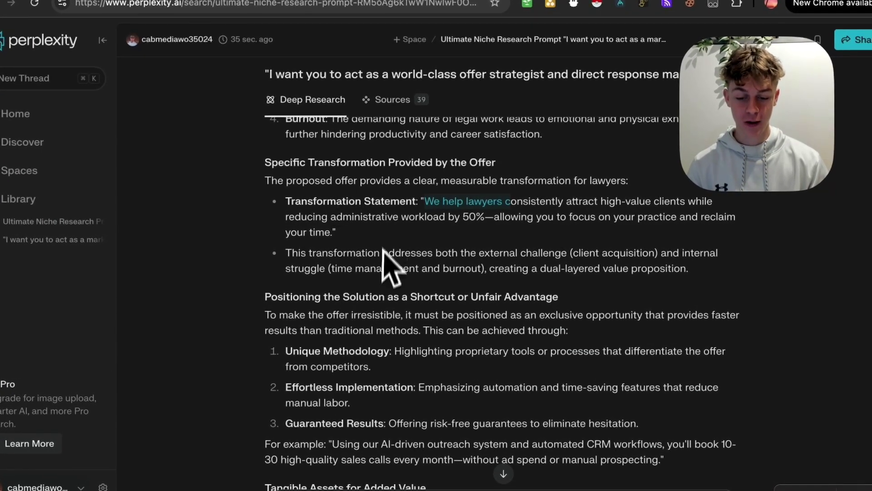
{"action": "scroll", "coordinate": [383, 249], "scroll_direction": "up", "scroll_amount": 1}
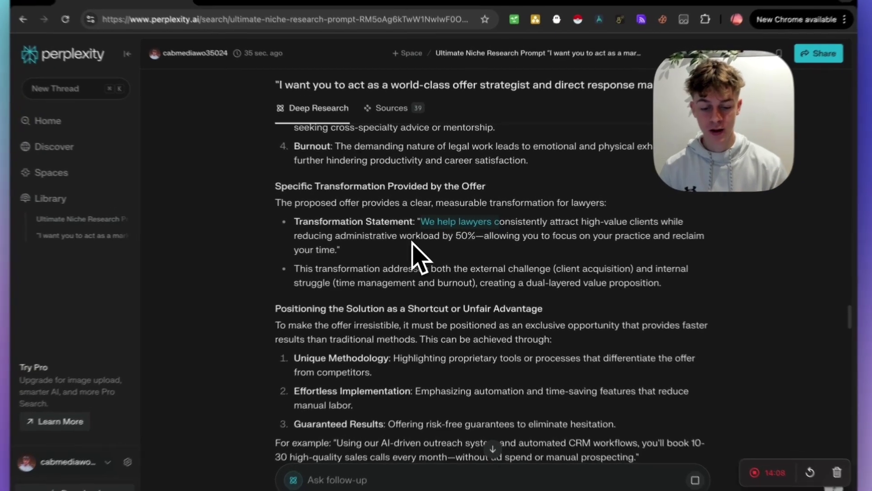
{"action": "left_click", "coordinate": [414, 217]}
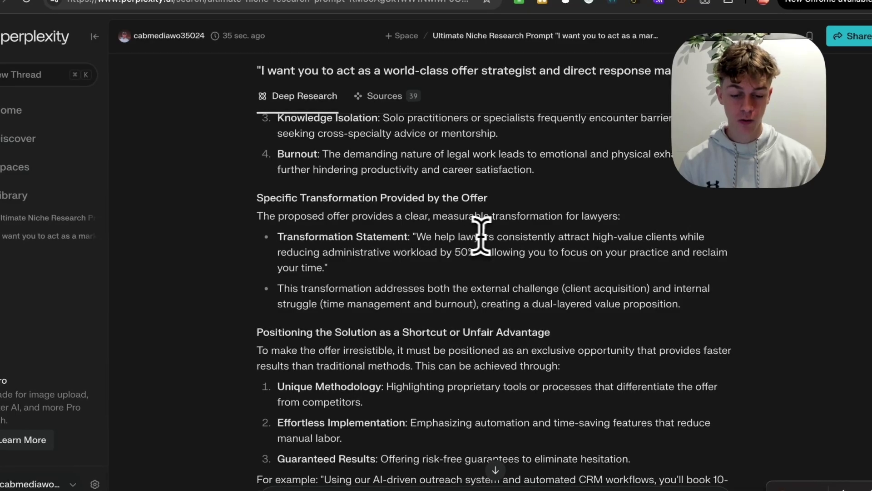
{"action": "left_click_drag", "start_coordinate": [567, 237], "coordinate": [621, 237]}
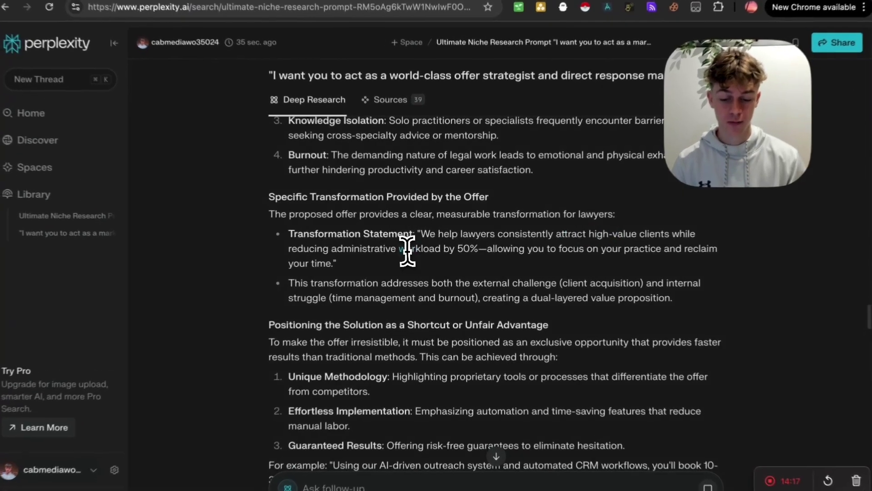
{"action": "mouse_move", "coordinate": [490, 249]}
{"action": "left_mouse_down"}
{"action": "mouse_move", "coordinate": [553, 250]}
{"action": "mouse_move", "coordinate": [556, 275]}
{"action": "mouse_move", "coordinate": [330, 264]}
{"action": "mouse_move", "coordinate": [496, 233]}
{"action": "left_mouse_up"}
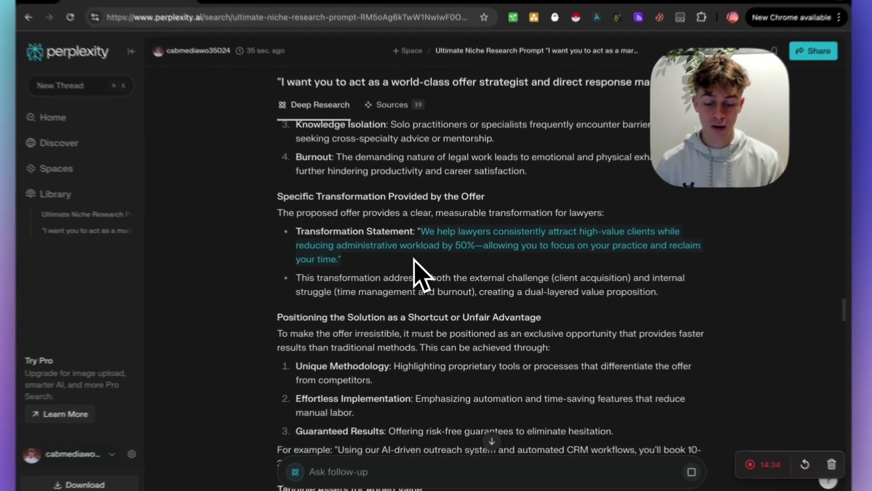
{"action": "left_click_drag", "start_coordinate": [366, 280], "coordinate": [432, 280]}
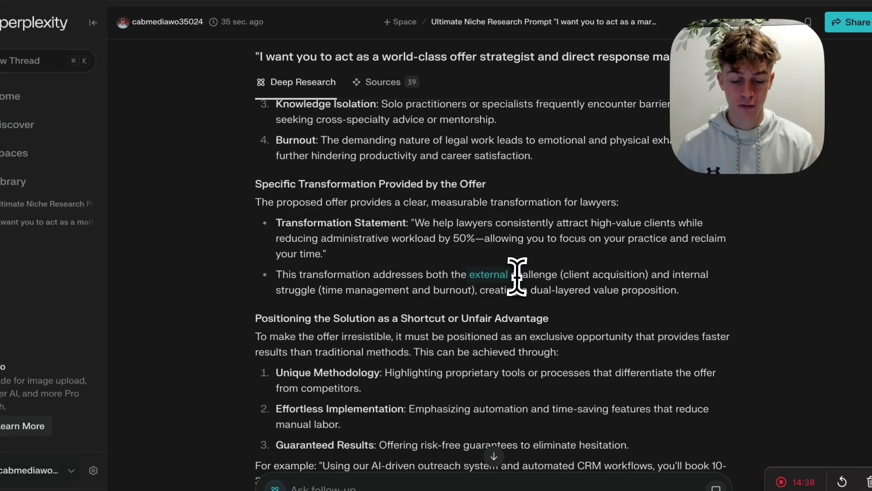
{"action": "left_click", "coordinate": [634, 277]}
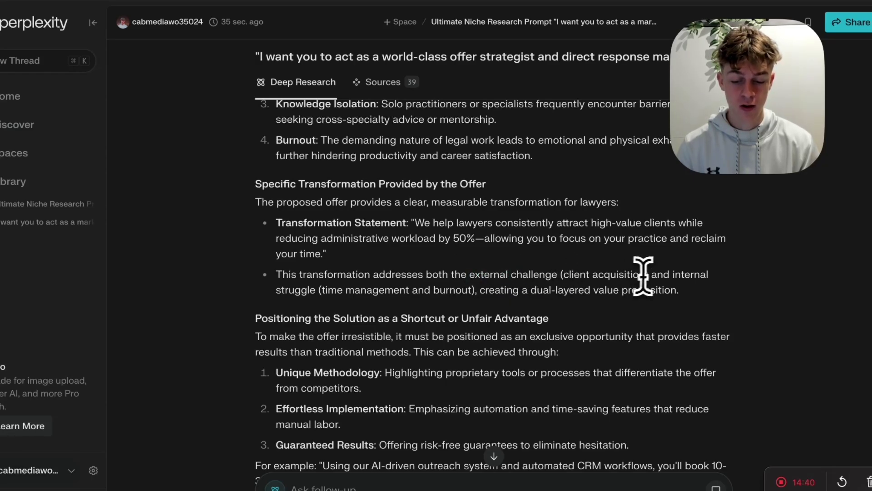
{"action": "double_click", "coordinate": [691, 274]}
{"action": "left_click_drag", "start_coordinate": [327, 289], "coordinate": [398, 291]}
{"action": "left_click_drag", "start_coordinate": [468, 290], "coordinate": [400, 289]}
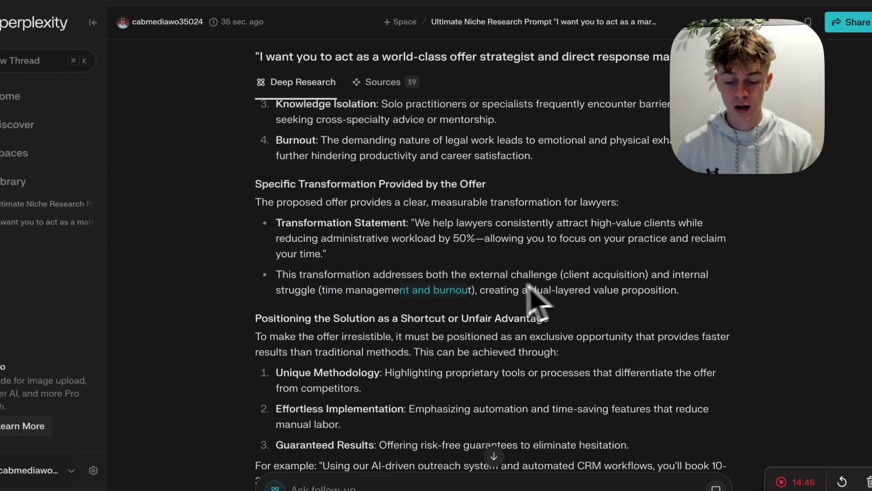
{"action": "scroll", "coordinate": [522, 290], "scroll_direction": "down", "scroll_amount": 3}
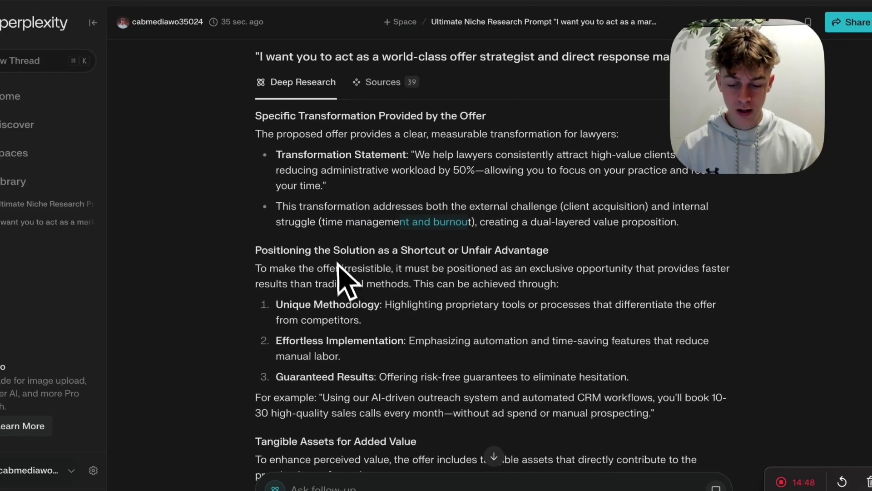
{"action": "left_click_drag", "start_coordinate": [255, 250], "coordinate": [341, 249]}
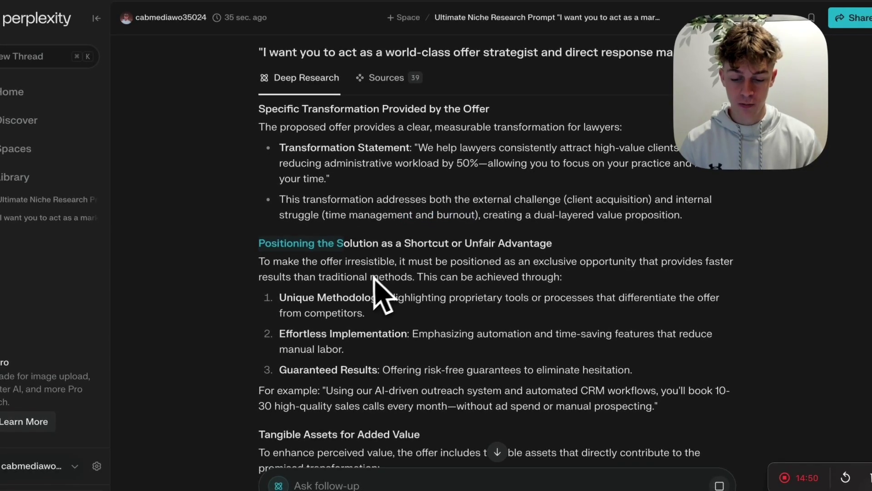
{"action": "scroll", "coordinate": [336, 296], "scroll_direction": "down", "scroll_amount": 1}
{"action": "left_click_drag", "start_coordinate": [293, 279], "coordinate": [327, 278]}
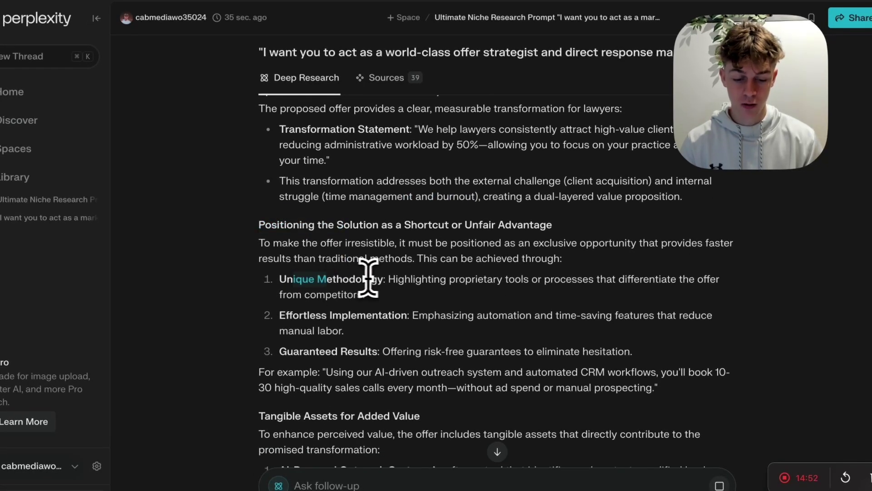
{"action": "left_click_drag", "start_coordinate": [286, 315], "coordinate": [386, 313]}
{"action": "scroll", "coordinate": [363, 300], "scroll_direction": "down", "scroll_amount": 4}
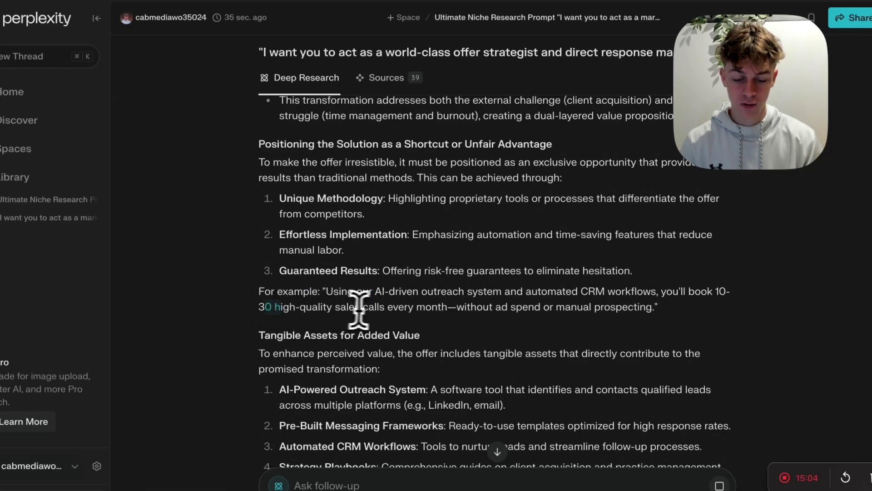
{"action": "left_click_drag", "start_coordinate": [467, 302], "coordinate": [541, 302]}
{"action": "scroll", "coordinate": [500, 327], "scroll_direction": "down", "scroll_amount": 1}
{"action": "scroll", "coordinate": [478, 318], "scroll_direction": "down", "scroll_amount": 3}
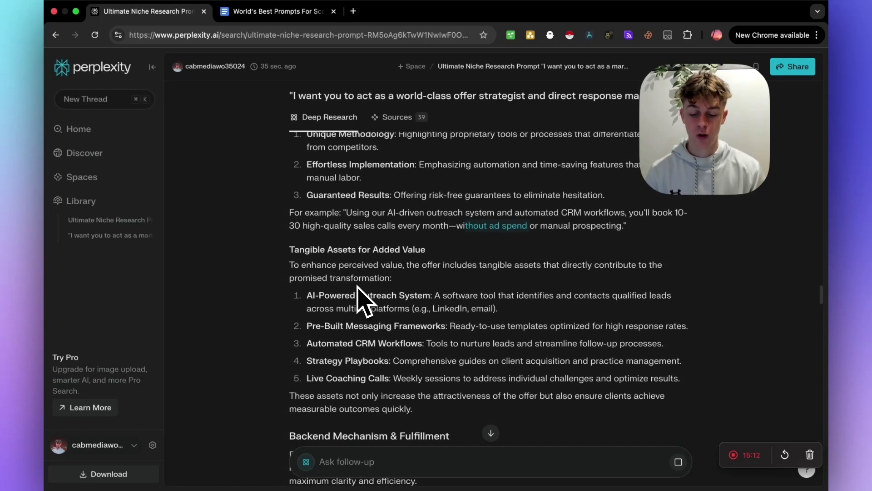
Read the backend onboarding and SOP paragraphs, marking the 'step-by-step' phrase
{"action": "scroll", "coordinate": [357, 291], "scroll_direction": "down", "scroll_amount": 2}
{"action": "scroll", "coordinate": [359, 290], "scroll_direction": "down", "scroll_amount": 2}
{"action": "left_click_drag", "start_coordinate": [301, 293], "coordinate": [359, 293]}
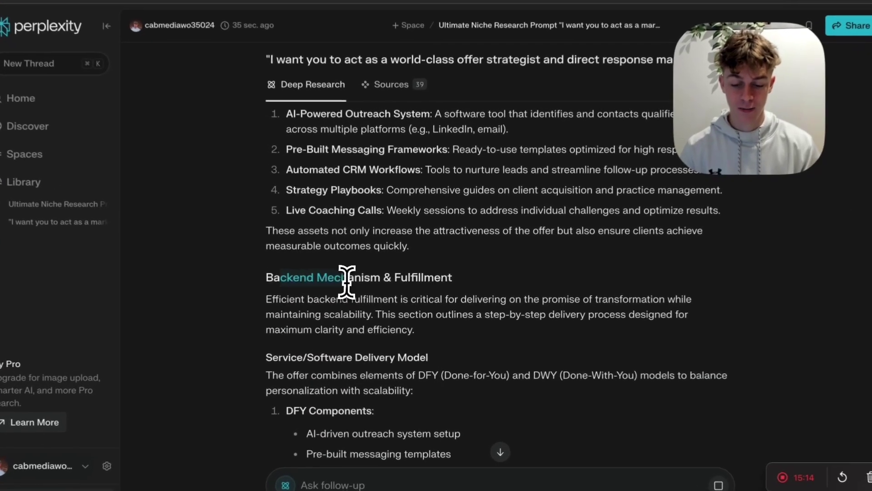
{"action": "scroll", "coordinate": [454, 304], "scroll_direction": "down", "scroll_amount": 1}
{"action": "left_click_drag", "start_coordinate": [492, 296], "coordinate": [554, 296]}
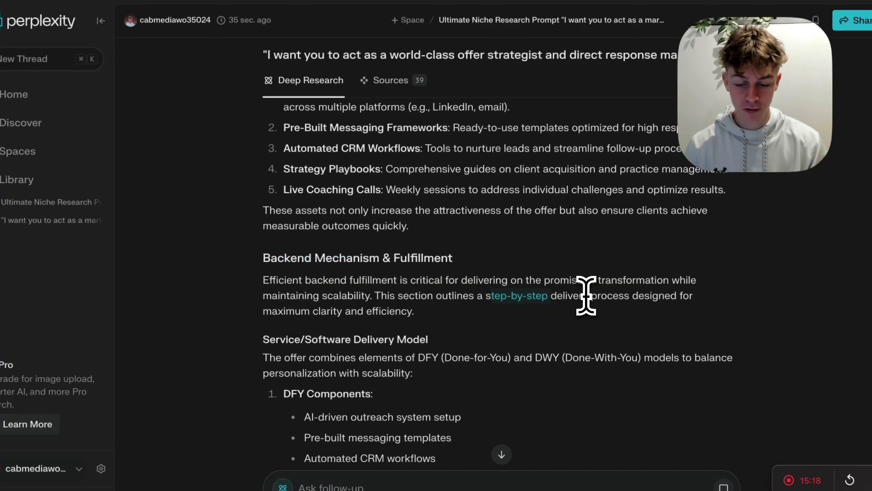
{"action": "scroll", "coordinate": [499, 293], "scroll_direction": "up", "scroll_amount": 9}
{"action": "scroll", "coordinate": [435, 279], "scroll_direction": "up", "scroll_amount": 3}
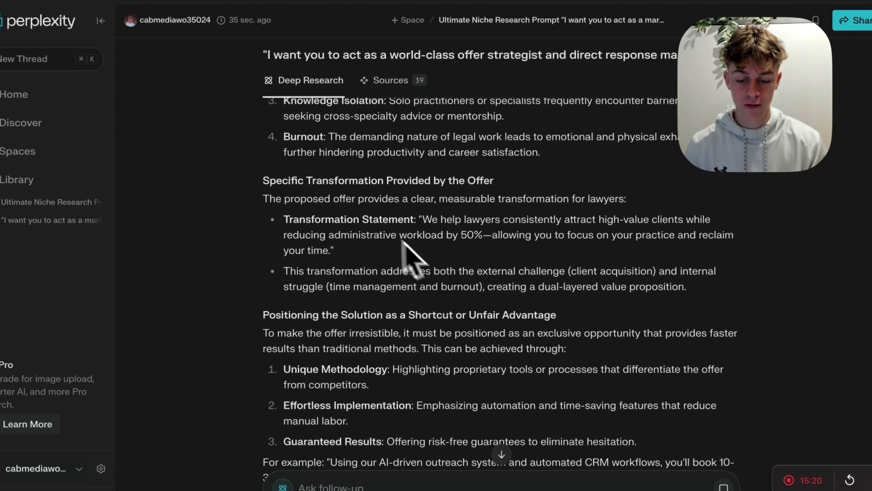
{"action": "left_click_drag", "start_coordinate": [281, 219], "coordinate": [555, 333]}
{"action": "left_click", "coordinate": [556, 336]}
Read the ongoing support section, marking the DFY Components label and the weekly coaching bullet
{"action": "scroll", "coordinate": [563, 350], "scroll_direction": "down", "scroll_amount": 12}
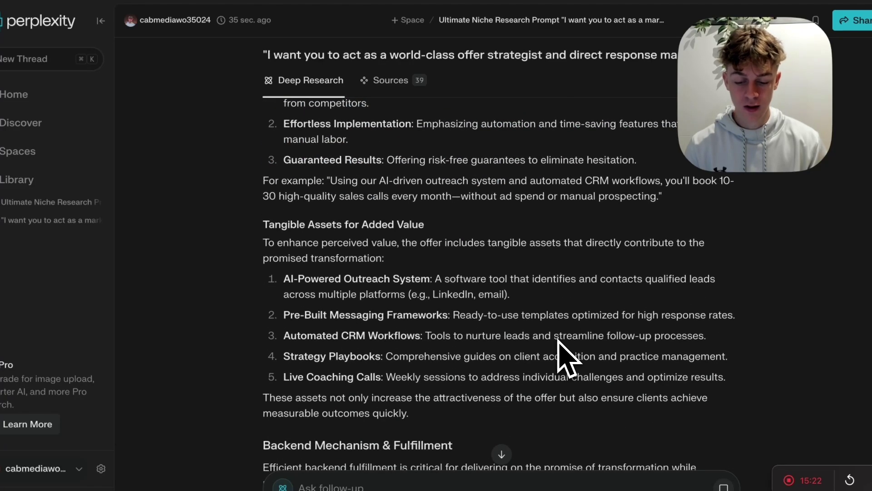
{"action": "scroll", "coordinate": [408, 343], "scroll_direction": "down", "scroll_amount": 2}
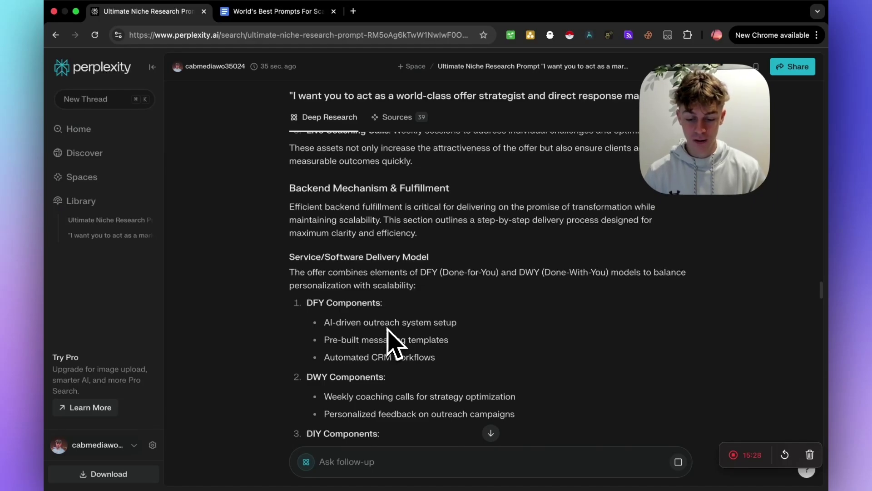
{"action": "scroll", "coordinate": [387, 328], "scroll_direction": "down", "scroll_amount": 1}
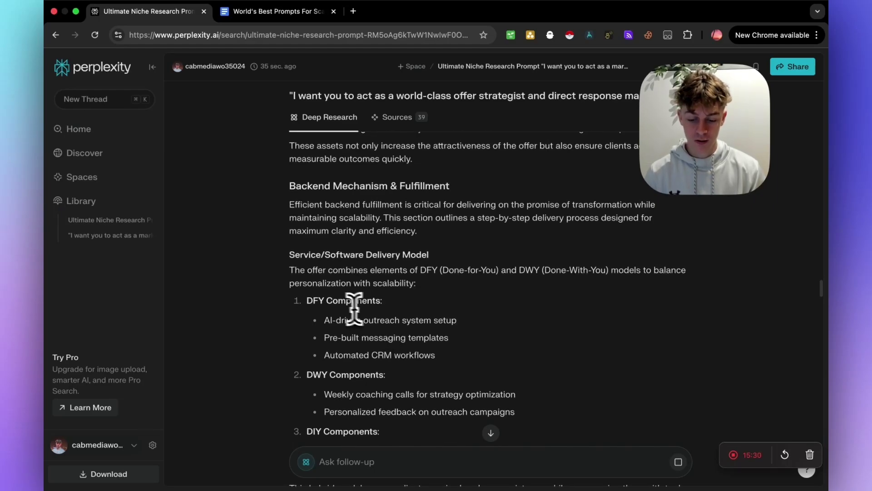
{"action": "left_click_drag", "start_coordinate": [307, 301], "coordinate": [351, 301]}
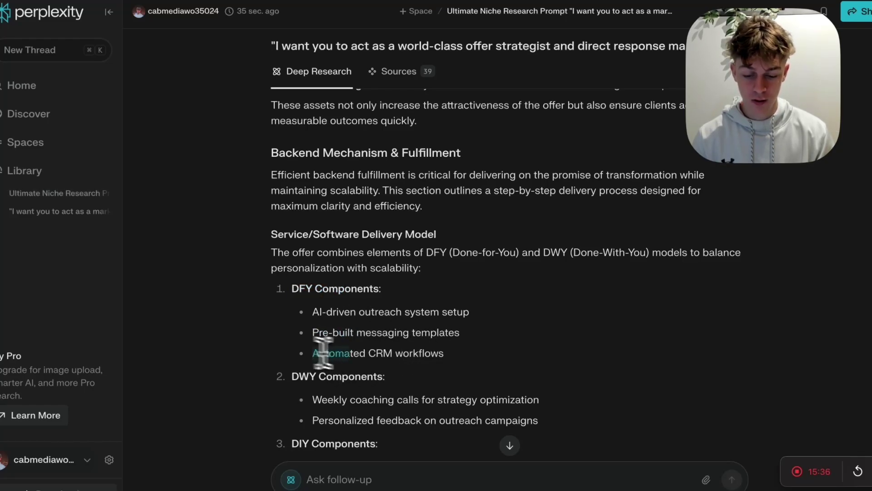
{"action": "scroll", "coordinate": [392, 334], "scroll_direction": "down", "scroll_amount": 2}
{"action": "scroll", "coordinate": [392, 324], "scroll_direction": "down", "scroll_amount": 2}
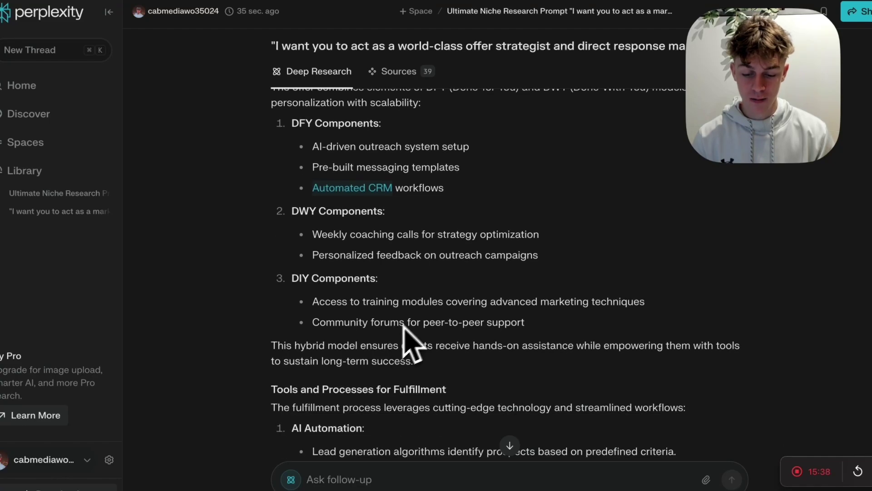
{"action": "left_click_drag", "start_coordinate": [322, 234], "coordinate": [399, 234]}
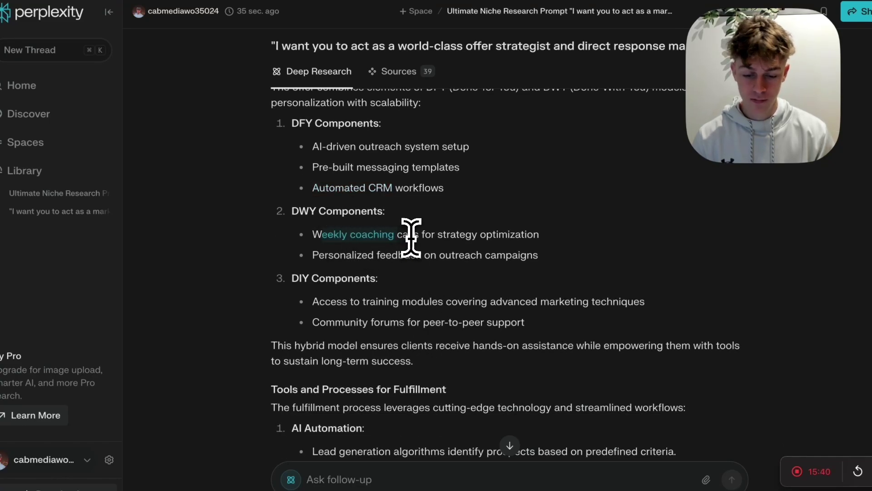
{"action": "scroll", "coordinate": [434, 273], "scroll_direction": "down", "scroll_amount": 3}
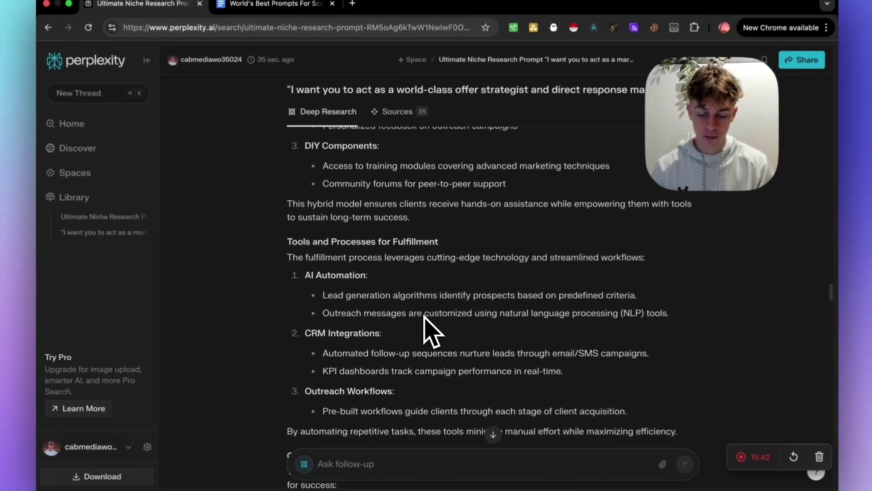
{"action": "scroll", "coordinate": [434, 325], "scroll_direction": "down", "scroll_amount": 3}
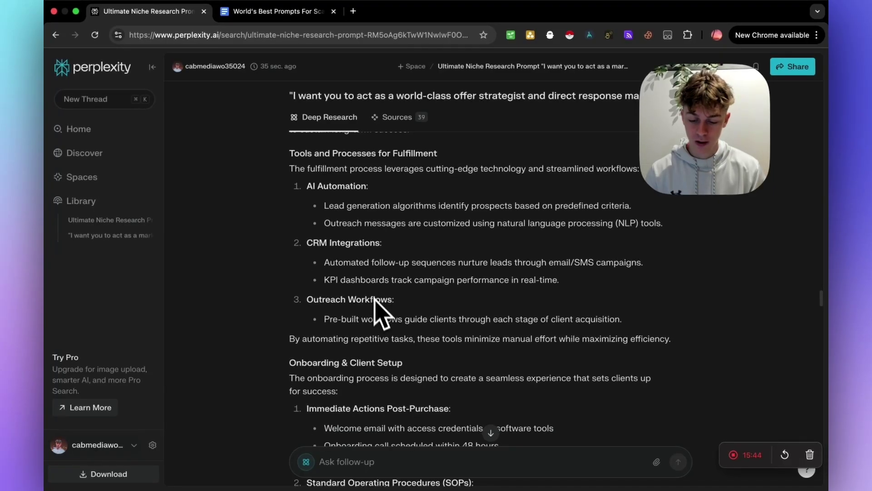
{"action": "scroll", "coordinate": [374, 300], "scroll_direction": "down", "scroll_amount": 5}
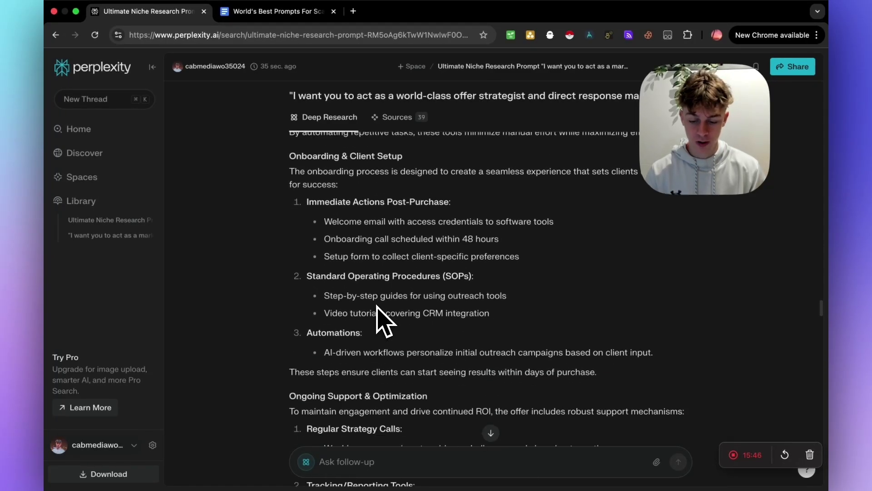
{"action": "scroll", "coordinate": [377, 306], "scroll_direction": "down", "scroll_amount": 6}
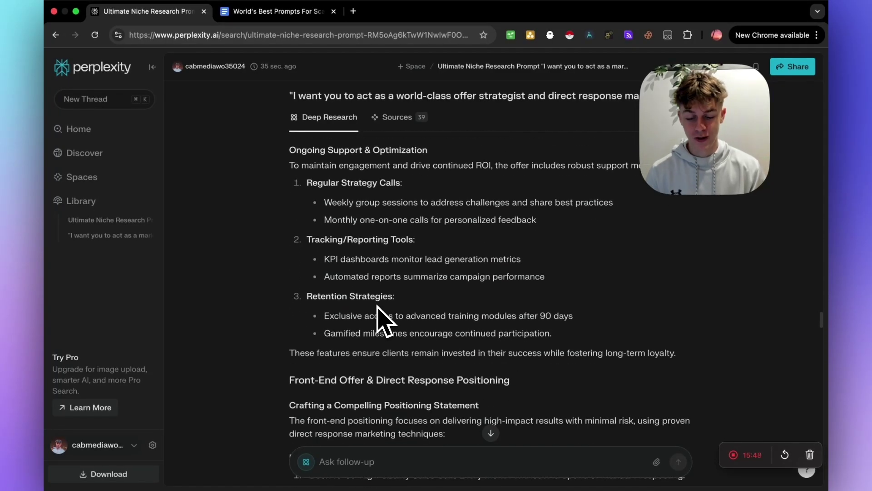
{"action": "scroll", "coordinate": [385, 320], "scroll_direction": "down", "scroll_amount": 2}
{"action": "scroll", "coordinate": [378, 305], "scroll_direction": "down", "scroll_amount": 3}
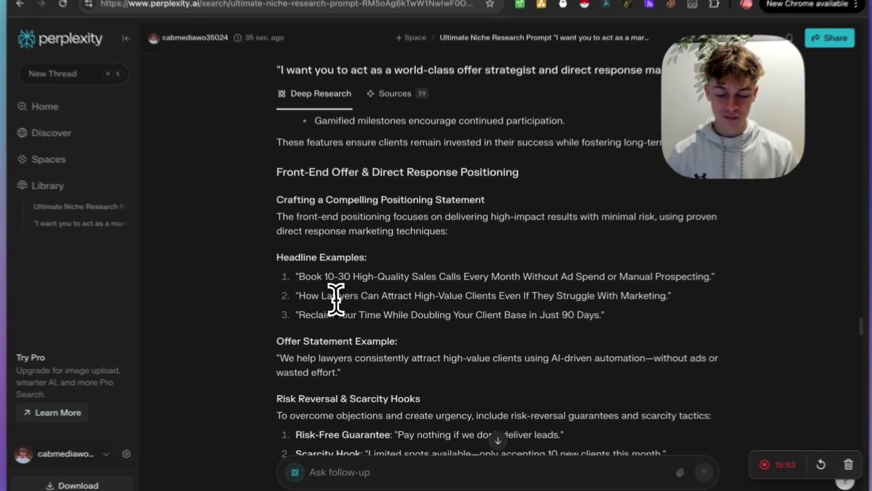
Read the Pricing & Monetization section, highlighting the setup fee and monthly retainer lines
{"action": "left_click_drag", "start_coordinate": [322, 313], "coordinate": [387, 314]}
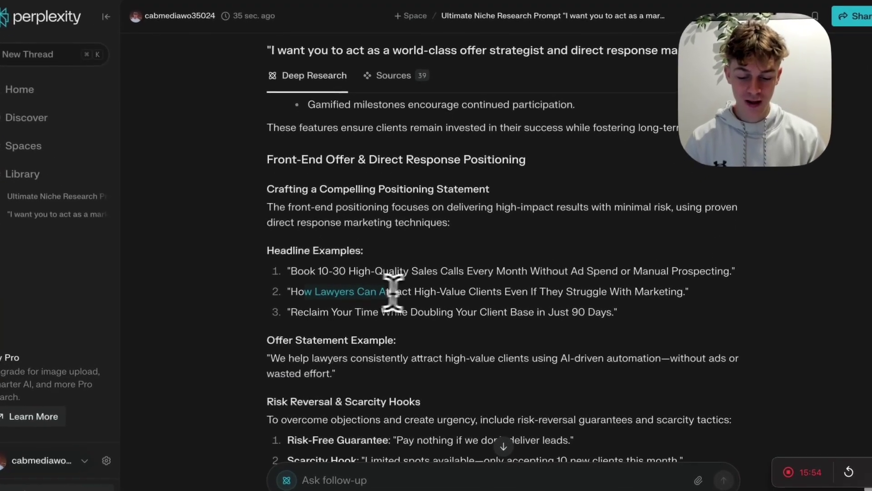
{"action": "scroll", "coordinate": [421, 311], "scroll_direction": "down", "scroll_amount": 2}
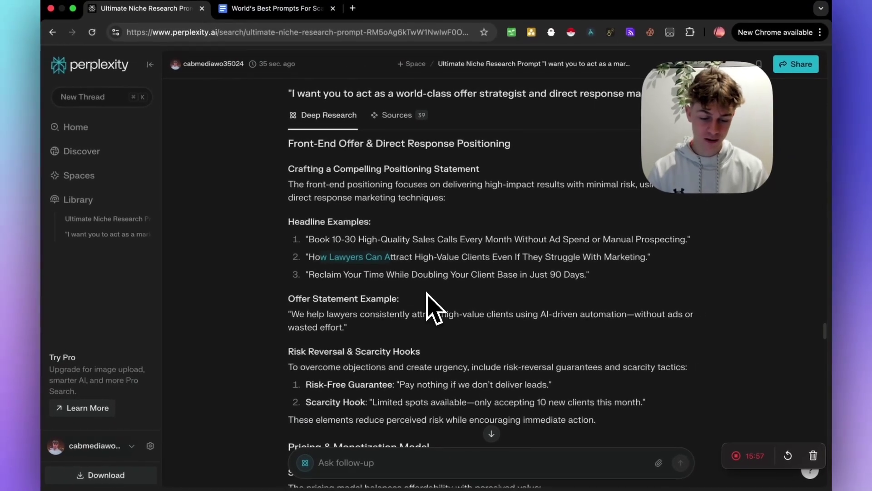
{"action": "scroll", "coordinate": [427, 296], "scroll_direction": "down", "scroll_amount": 2}
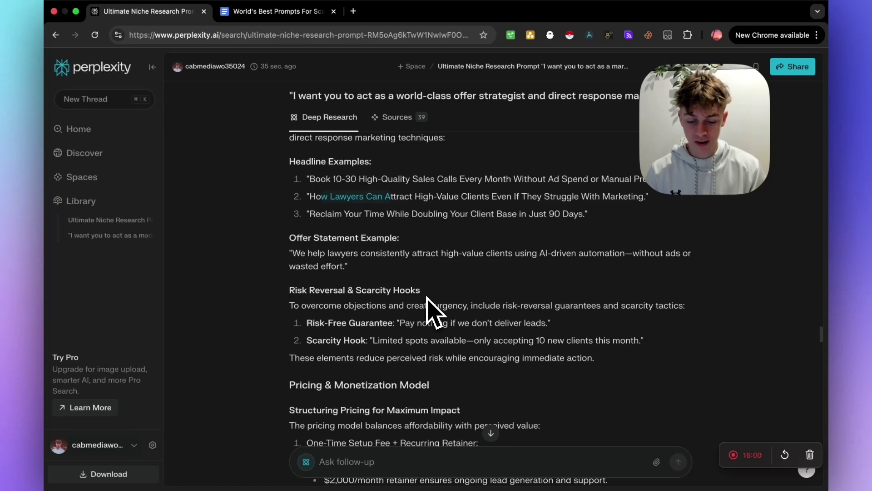
{"action": "scroll", "coordinate": [427, 298], "scroll_direction": "down", "scroll_amount": 5}
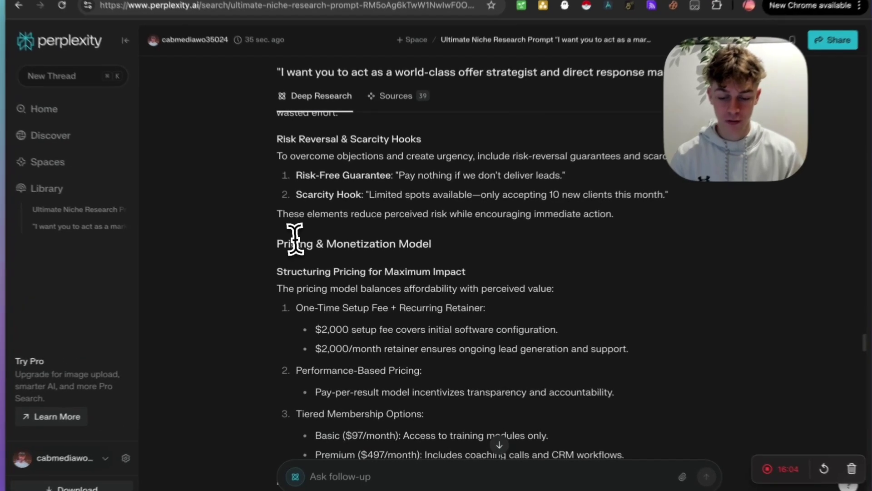
{"action": "left_click_drag", "start_coordinate": [299, 251], "coordinate": [386, 252]}
{"action": "scroll", "coordinate": [378, 285], "scroll_direction": "down", "scroll_amount": 1}
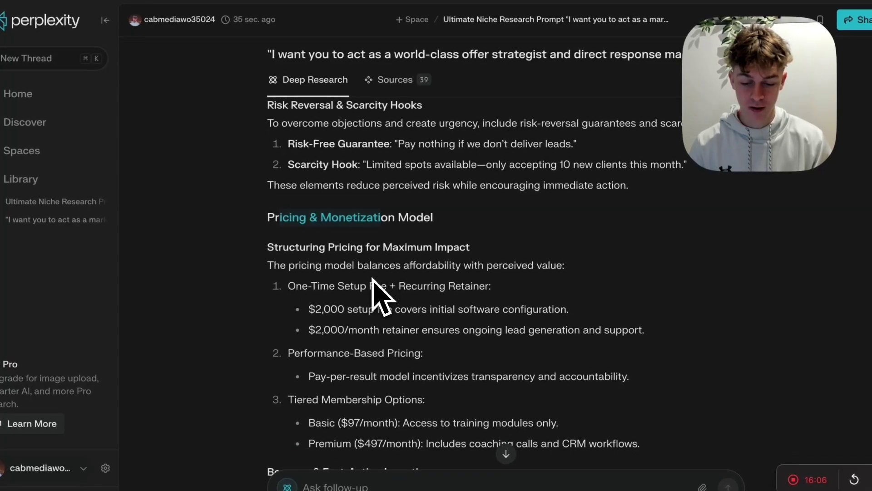
{"action": "scroll", "coordinate": [373, 279], "scroll_direction": "down", "scroll_amount": 1}
{"action": "left_click_drag", "start_coordinate": [318, 268], "coordinate": [489, 269]}
{"action": "left_click_drag", "start_coordinate": [316, 291], "coordinate": [525, 313]}
{"action": "scroll", "coordinate": [452, 318], "scroll_direction": "down", "scroll_amount": 2}
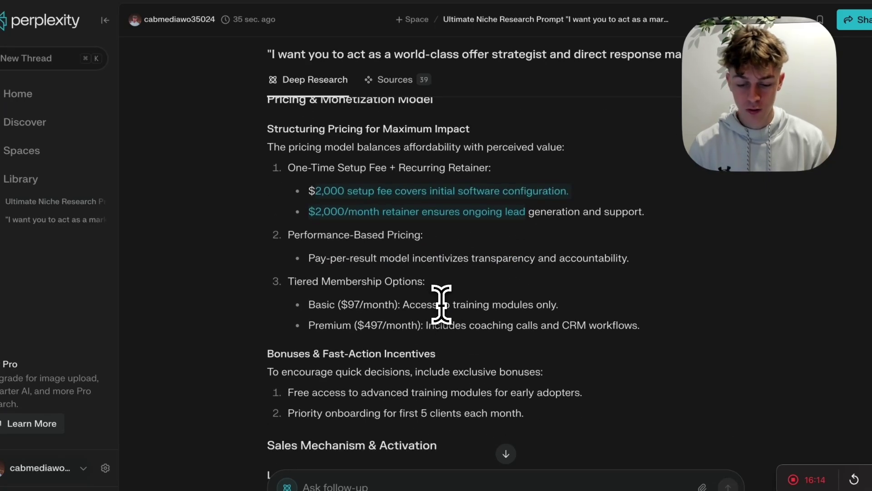
Highlight the Tiered Membership Options and the $497 Premium tier, then read on to the Conclusion
{"action": "left_click_drag", "start_coordinate": [294, 281], "coordinate": [335, 304]}
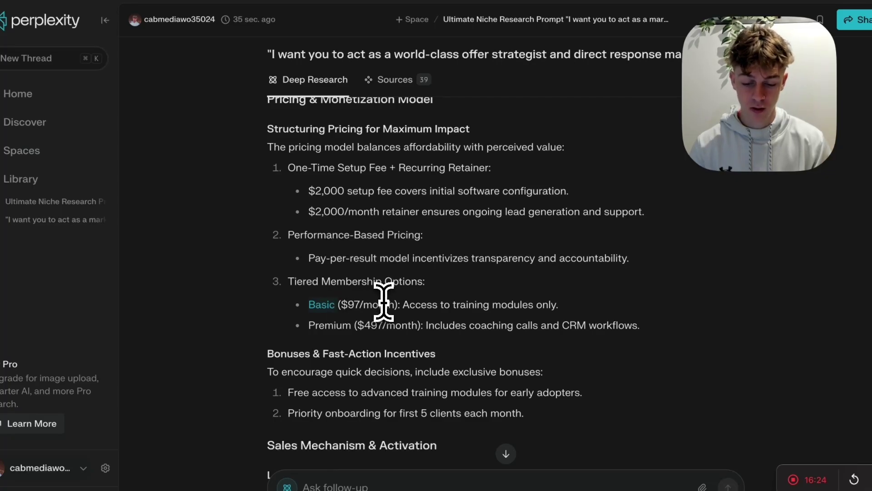
{"action": "left_click", "coordinate": [323, 335]}
{"action": "double_click", "coordinate": [327, 325]}
{"action": "left_click", "coordinate": [358, 323]}
{"action": "left_click_drag", "start_coordinate": [359, 323], "coordinate": [387, 324]}
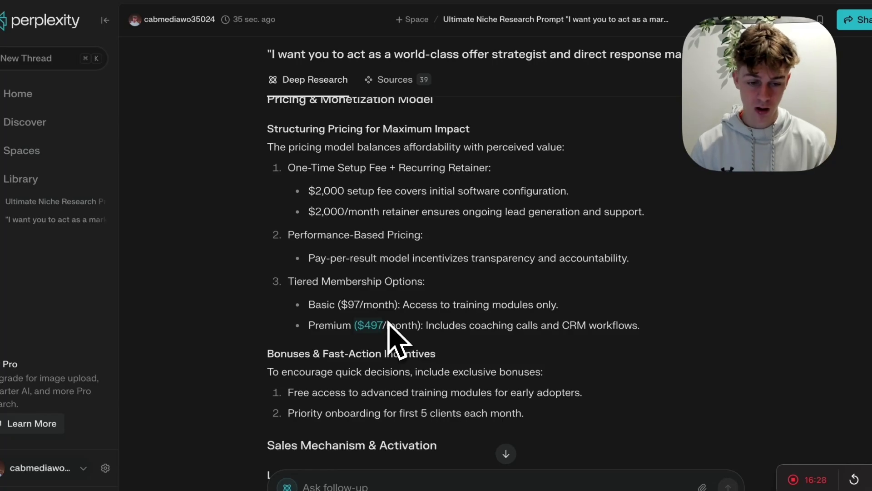
{"action": "scroll", "coordinate": [388, 318], "scroll_direction": "down", "scroll_amount": 3}
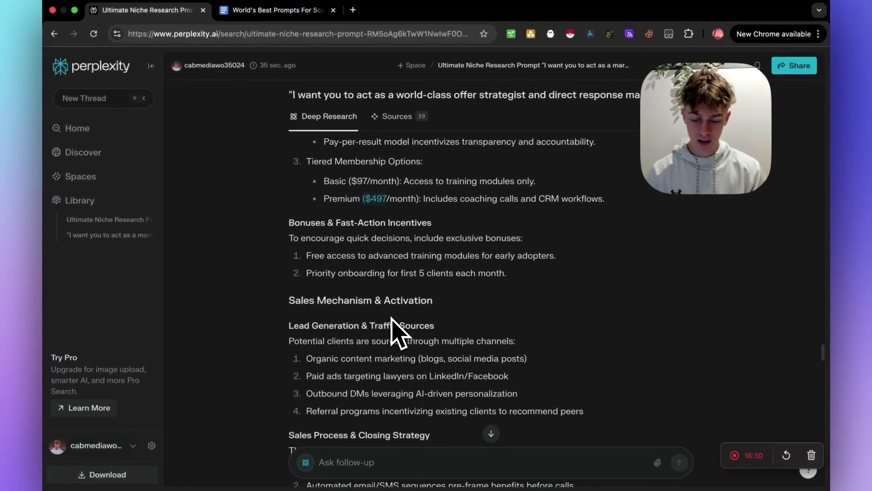
{"action": "scroll", "coordinate": [389, 318], "scroll_direction": "down", "scroll_amount": 3}
{"action": "scroll", "coordinate": [391, 318], "scroll_direction": "down", "scroll_amount": 2}
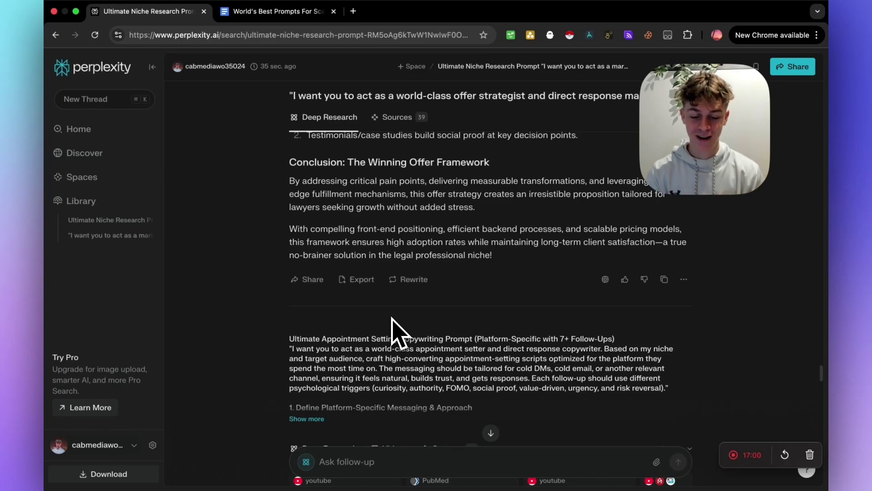
Read through the guide's outreach strategy sections, highlighting passages on SMS, outbound calls and community outreach
{"action": "scroll", "coordinate": [396, 332], "scroll_direction": "down", "scroll_amount": 4}
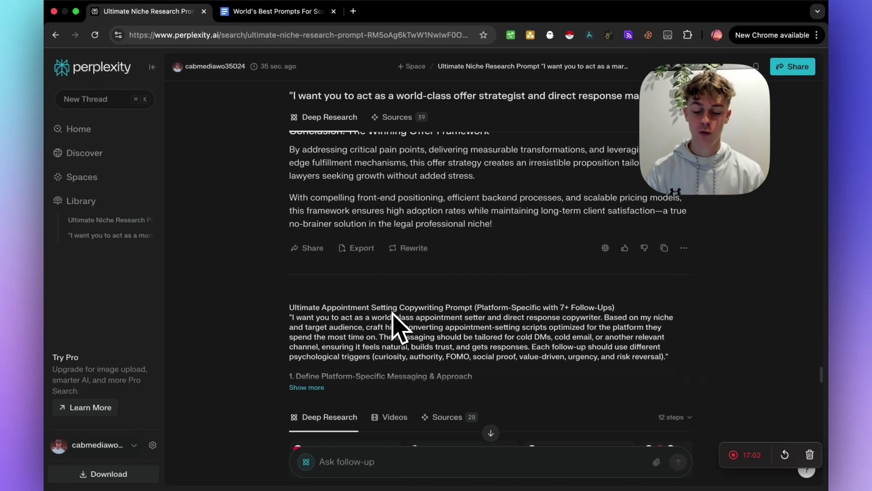
{"action": "scroll", "coordinate": [395, 327], "scroll_direction": "down", "scroll_amount": 3}
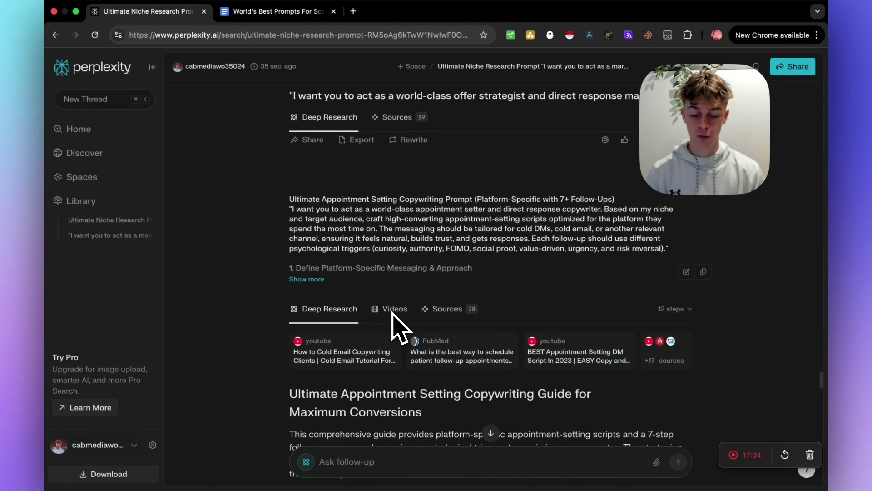
{"action": "mouse_move", "coordinate": [393, 313]}
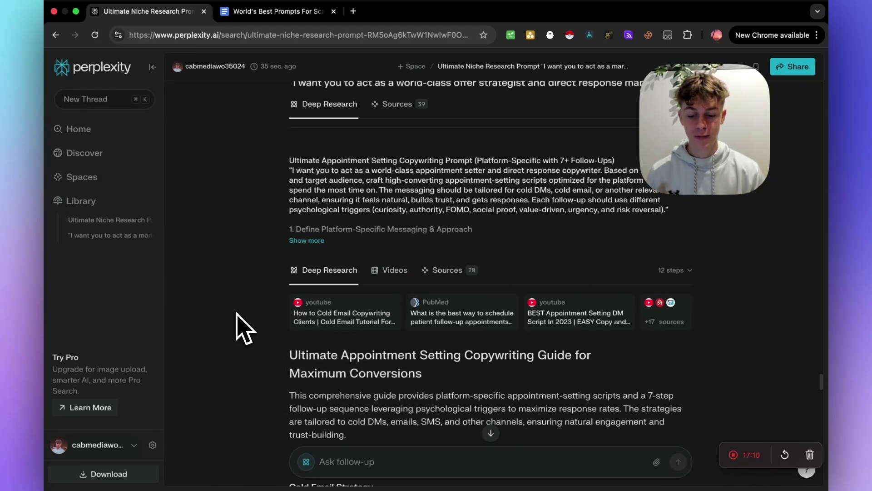
{"action": "scroll", "coordinate": [237, 313], "scroll_direction": "down", "scroll_amount": 3}
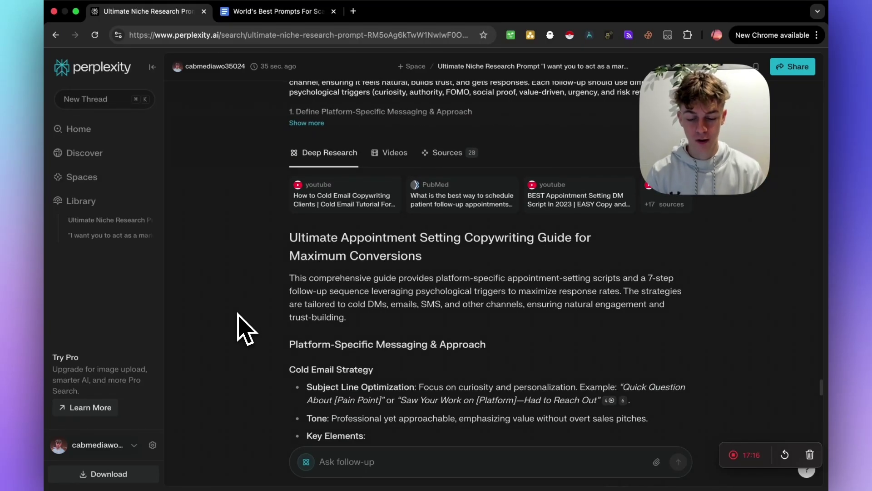
{"action": "scroll", "coordinate": [241, 312], "scroll_direction": "down", "scroll_amount": 1}
{"action": "left_click_drag", "start_coordinate": [290, 205], "coordinate": [366, 204]}
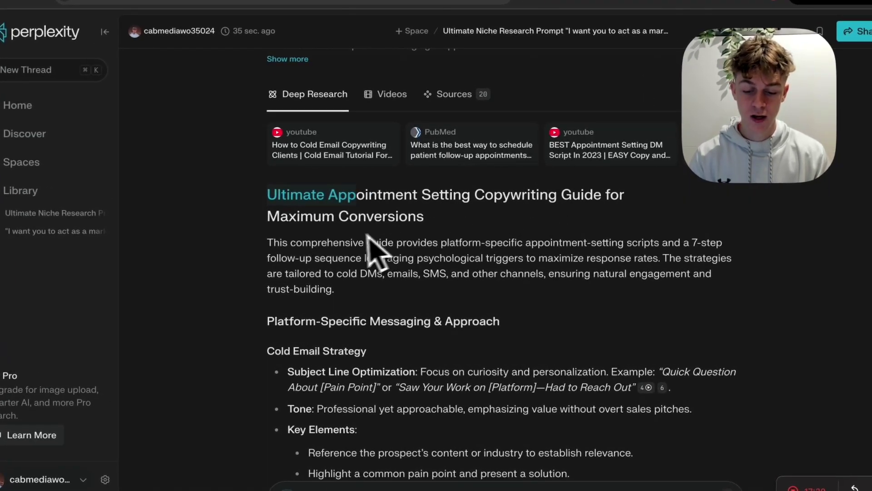
{"action": "scroll", "coordinate": [318, 259], "scroll_direction": "down", "scroll_amount": 2}
{"action": "left_click_drag", "start_coordinate": [269, 258], "coordinate": [340, 259]}
{"action": "scroll", "coordinate": [341, 259], "scroll_direction": "down", "scroll_amount": 1}
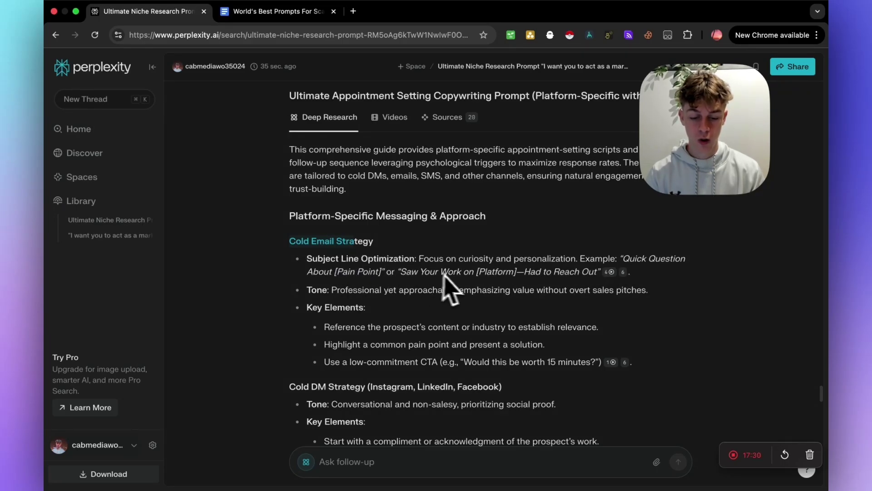
Review the Cold Email section, highlighting its first key element
{"action": "scroll", "coordinate": [318, 321], "scroll_direction": "down", "scroll_amount": 3}
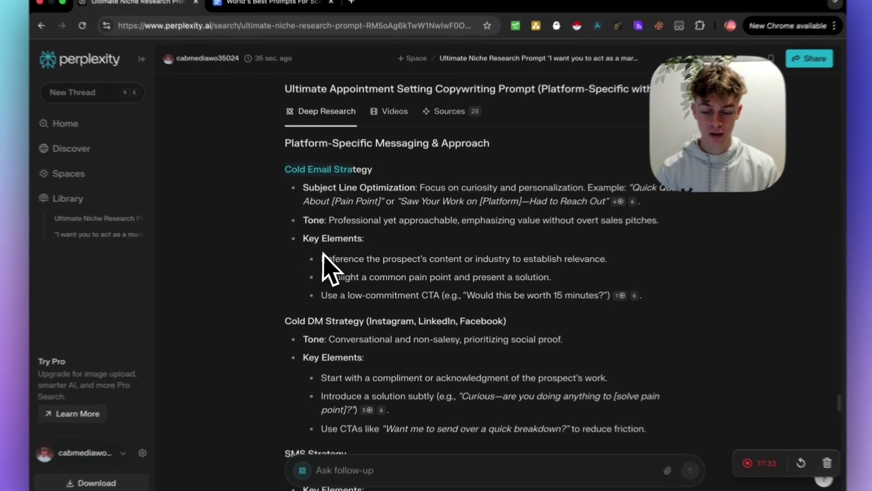
{"action": "left_click_drag", "start_coordinate": [303, 238], "coordinate": [406, 259]}
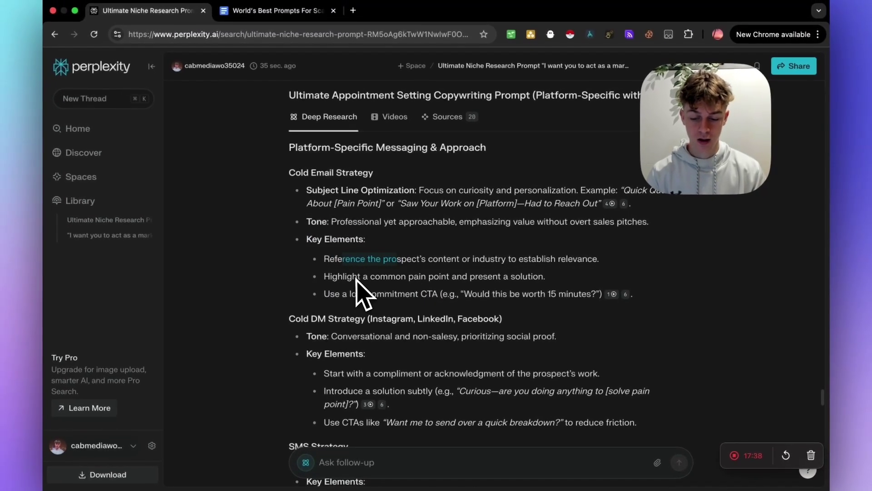
{"action": "scroll", "coordinate": [321, 330], "scroll_direction": "down", "scroll_amount": 1}
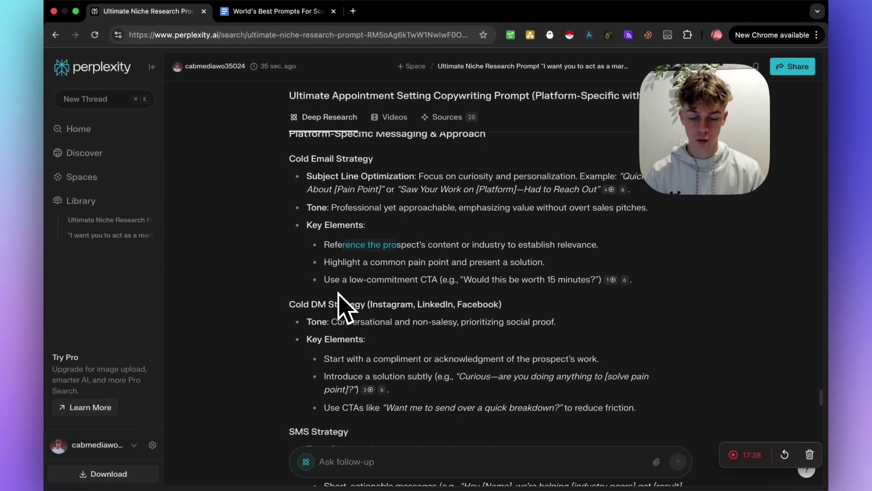
{"action": "scroll", "coordinate": [400, 256], "scroll_direction": "up", "scroll_amount": 1}
{"action": "scroll", "coordinate": [402, 255], "scroll_direction": "up", "scroll_amount": 2}
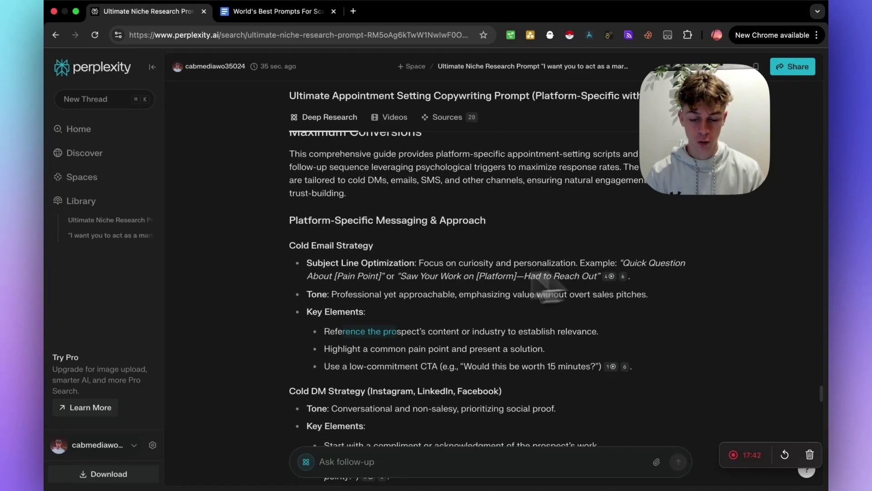
Read the Cold DM section, highlighting its tone description, and continue through the remaining scripts
{"action": "scroll", "coordinate": [291, 295], "scroll_direction": "down", "scroll_amount": 5}
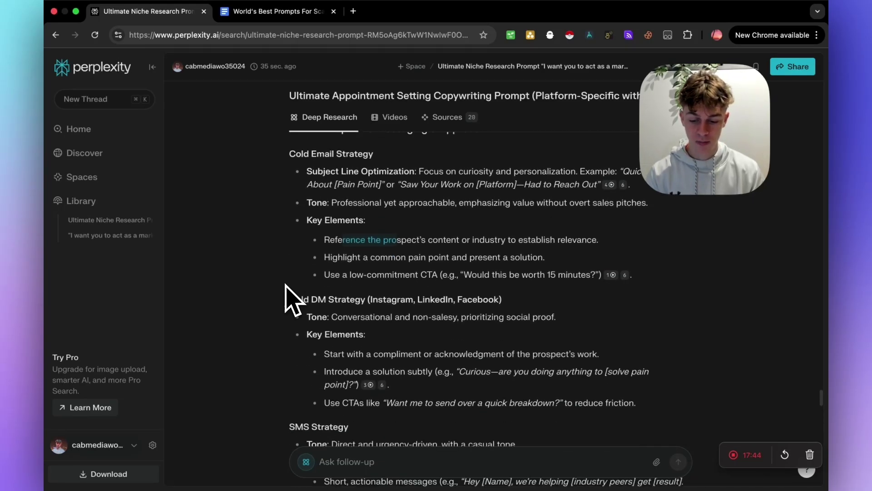
{"action": "left_click_drag", "start_coordinate": [294, 250], "coordinate": [324, 252]}
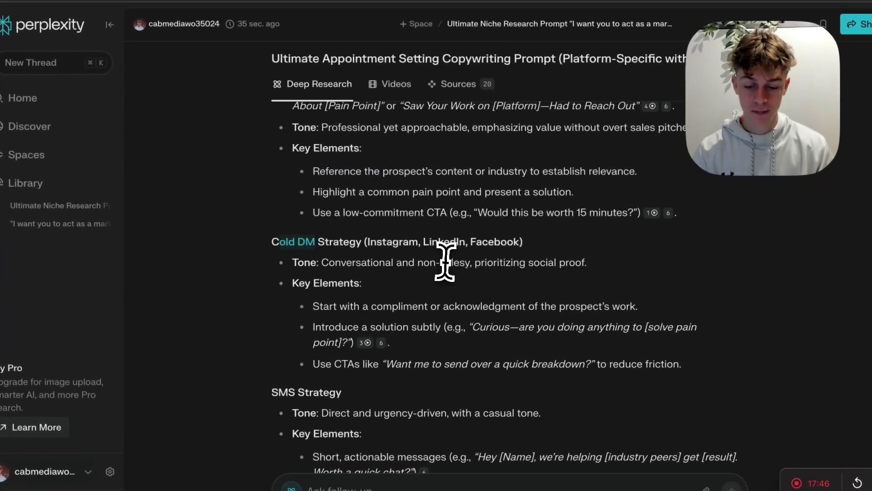
{"action": "scroll", "coordinate": [368, 308], "scroll_direction": "down", "scroll_amount": 1}
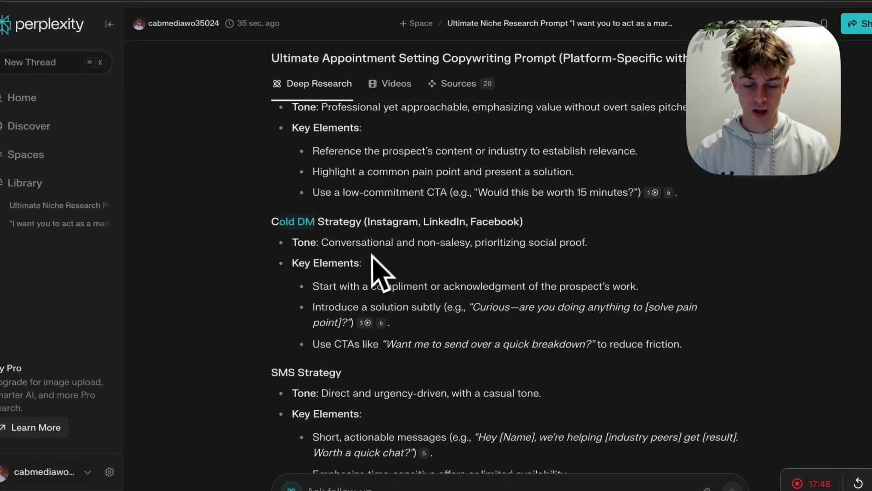
{"action": "left_click_drag", "start_coordinate": [329, 242], "coordinate": [415, 244]}
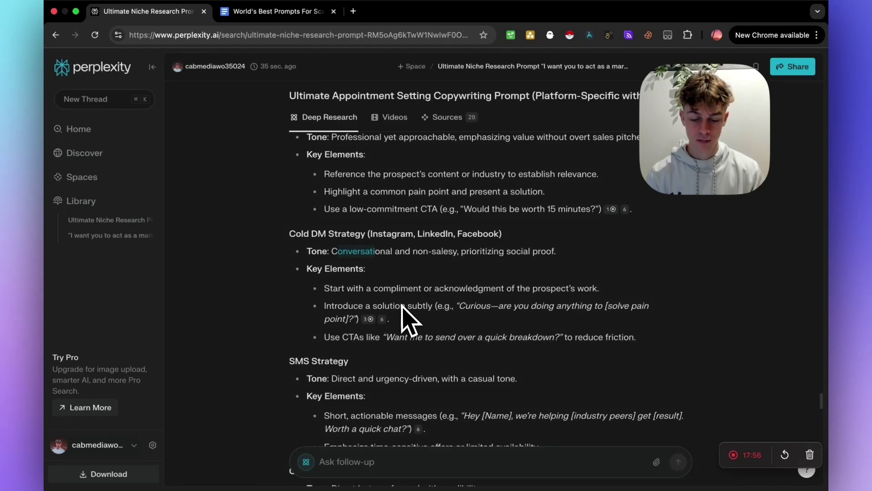
{"action": "scroll", "coordinate": [405, 312], "scroll_direction": "down", "scroll_amount": 1}
{"action": "left_click_drag", "start_coordinate": [470, 291], "coordinate": [481, 292]}
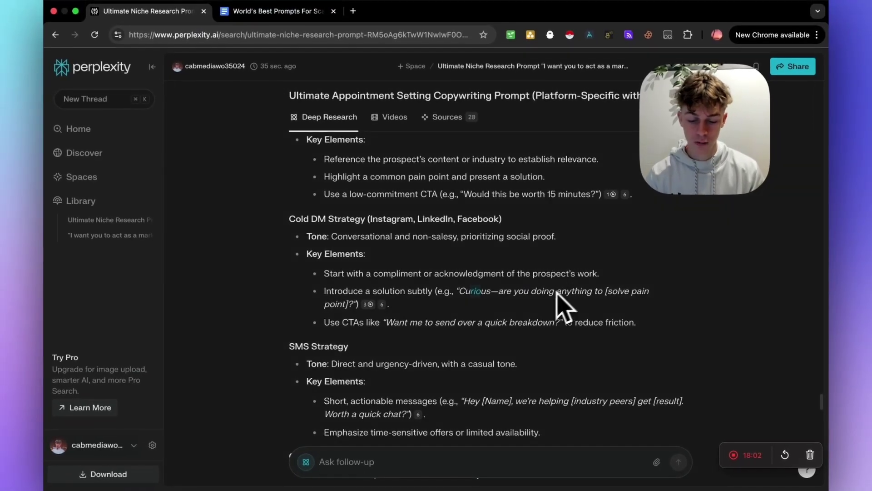
{"action": "scroll", "coordinate": [479, 307], "scroll_direction": "down", "scroll_amount": 2}
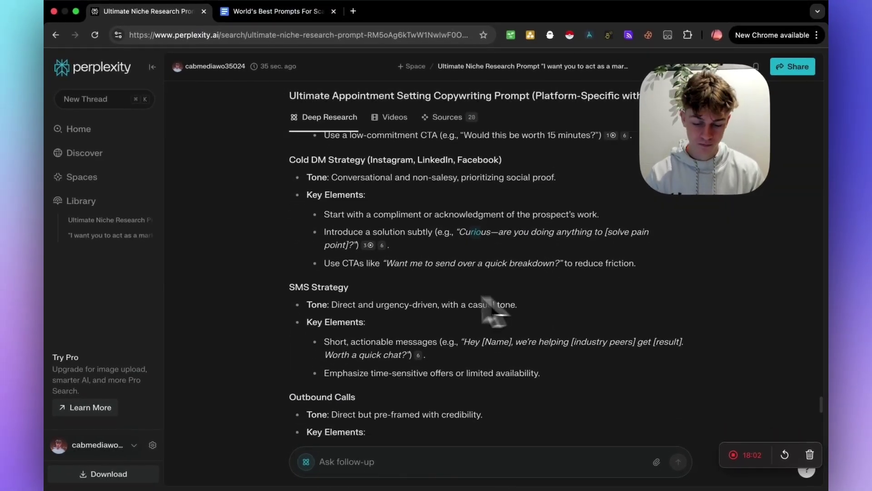
{"action": "scroll", "coordinate": [391, 298], "scroll_direction": "down", "scroll_amount": 1}
{"action": "scroll", "coordinate": [400, 293], "scroll_direction": "down", "scroll_amount": 2}
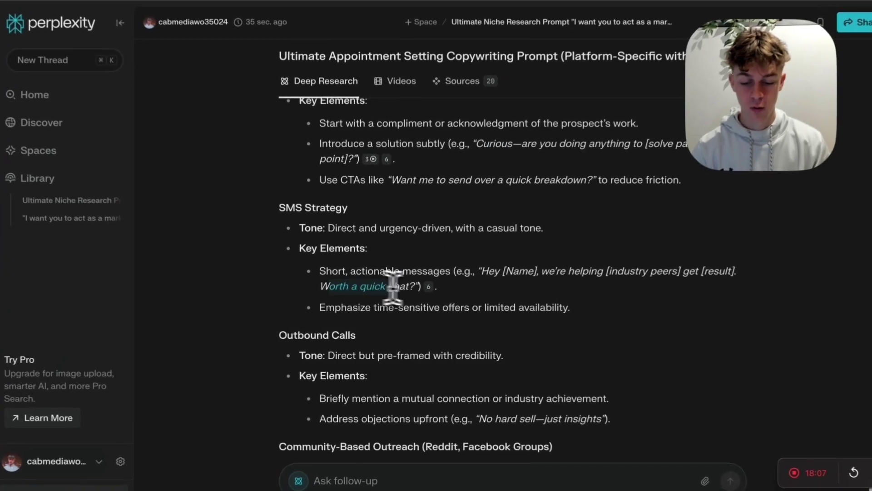
{"action": "scroll", "coordinate": [318, 294], "scroll_direction": "down", "scroll_amount": 2}
{"action": "scroll", "coordinate": [270, 286], "scroll_direction": "down", "scroll_amount": 10}
{"action": "scroll", "coordinate": [264, 291], "scroll_direction": "down", "scroll_amount": 3}
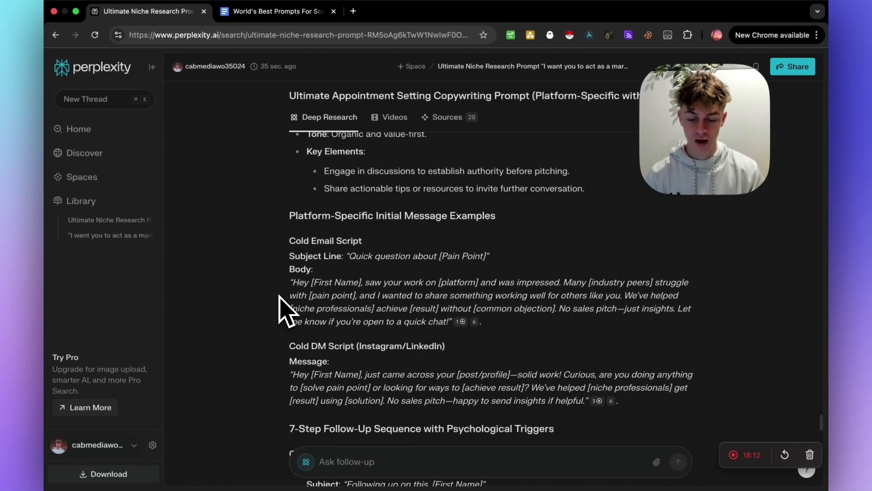
{"action": "scroll", "coordinate": [286, 310], "scroll_direction": "down", "scroll_amount": 2}
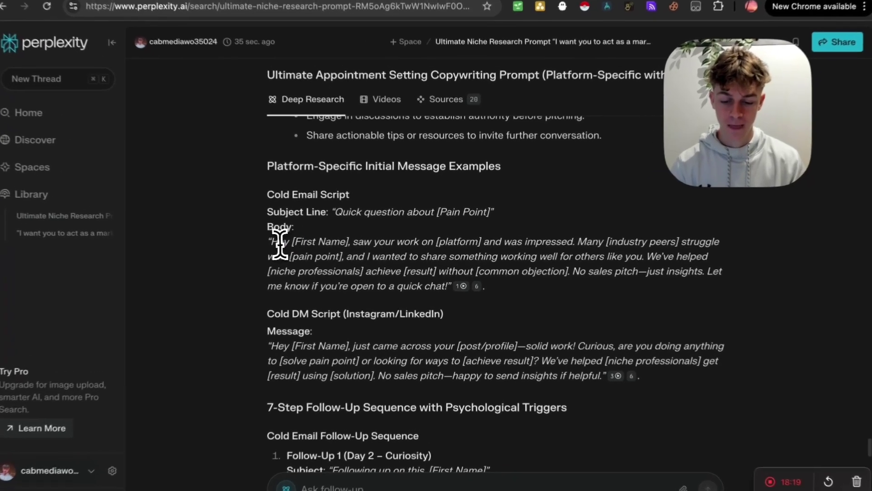
{"action": "left_click_drag", "start_coordinate": [299, 242], "coordinate": [346, 243]}
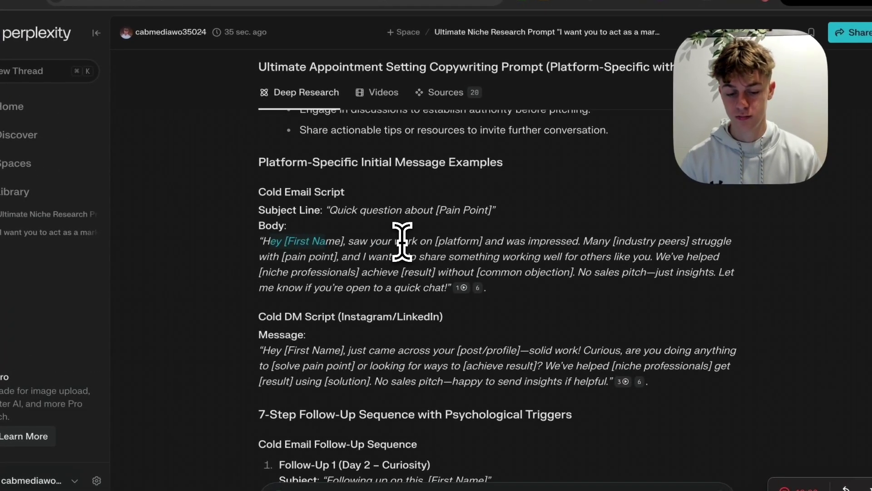
{"action": "left_click_drag", "start_coordinate": [598, 241], "coordinate": [659, 239]}
{"action": "left_click_drag", "start_coordinate": [267, 256], "coordinate": [347, 256]}
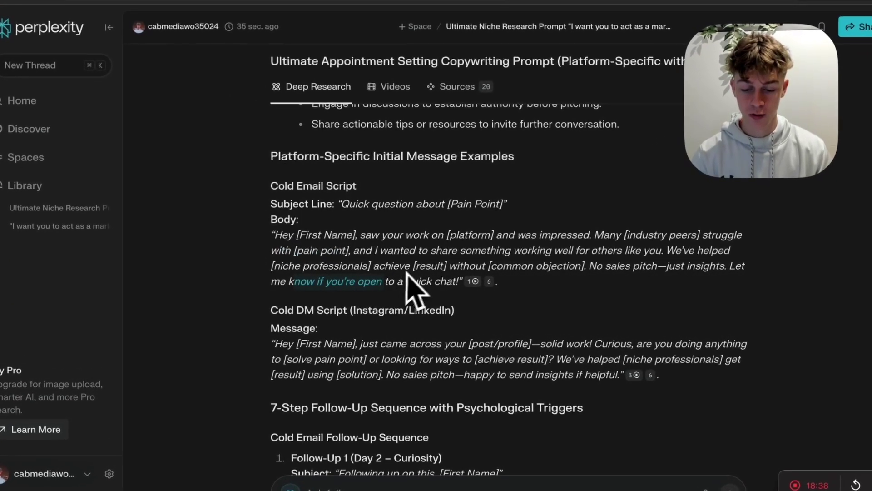
{"action": "scroll", "coordinate": [460, 290], "scroll_direction": "down", "scroll_amount": 1}
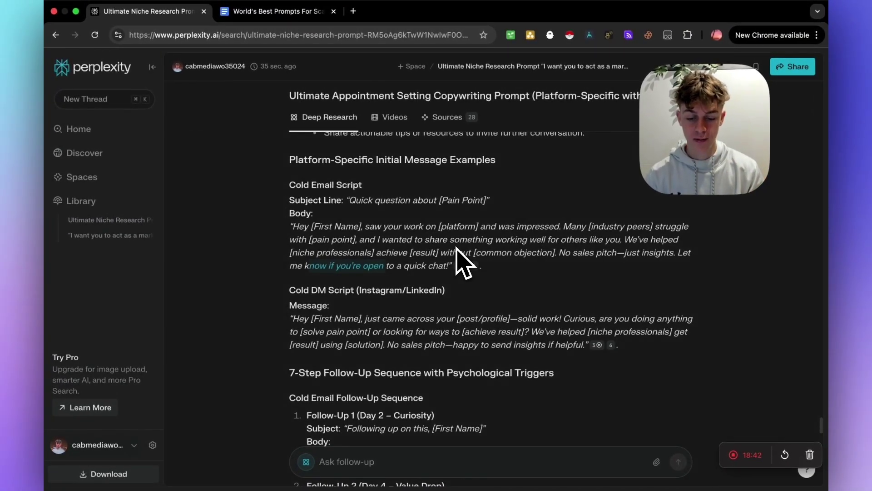
{"action": "scroll", "coordinate": [452, 279], "scroll_direction": "down", "scroll_amount": 1}
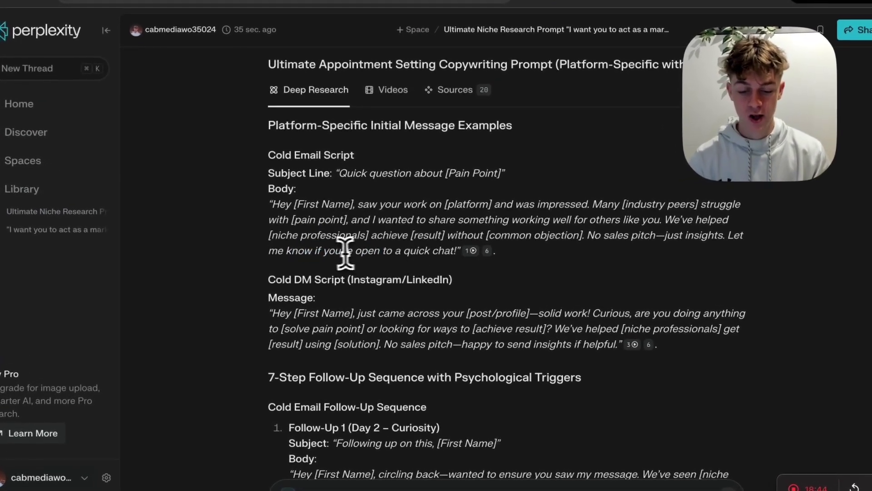
{"action": "left_click_drag", "start_coordinate": [337, 251], "coordinate": [457, 266]}
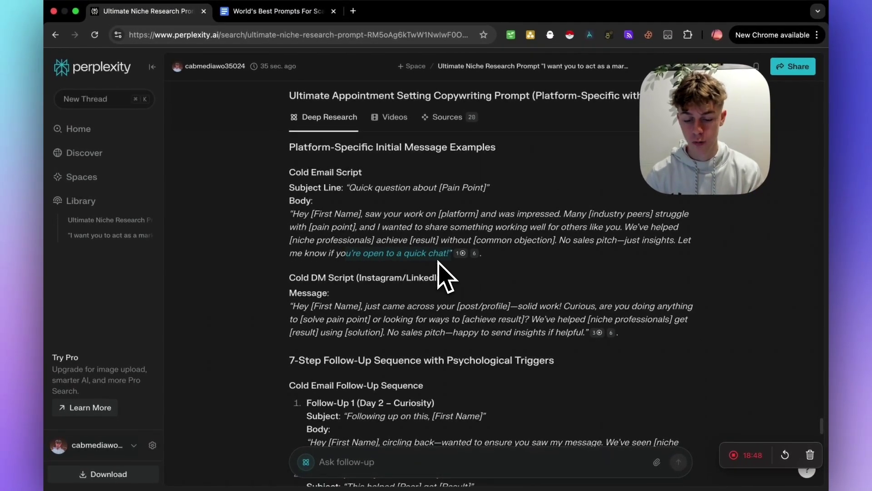
{"action": "scroll", "coordinate": [431, 271], "scroll_direction": "down", "scroll_amount": 1}
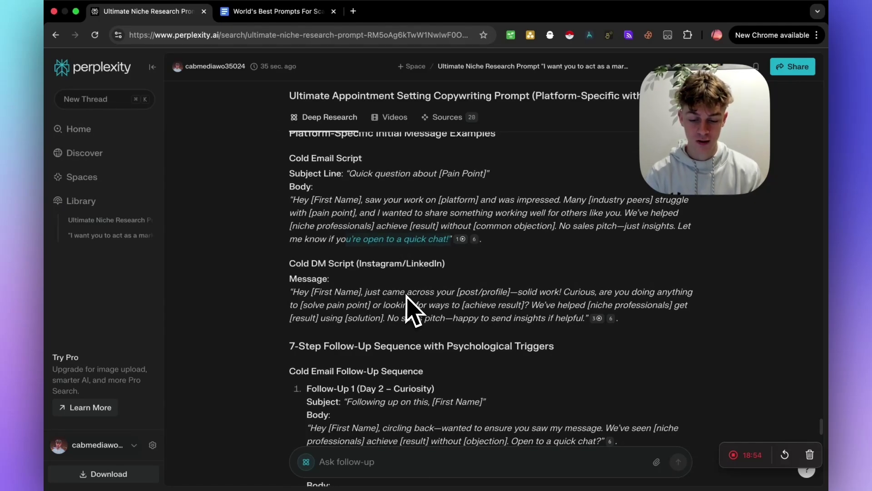
{"action": "scroll", "coordinate": [405, 295], "scroll_direction": "down", "scroll_amount": 3}
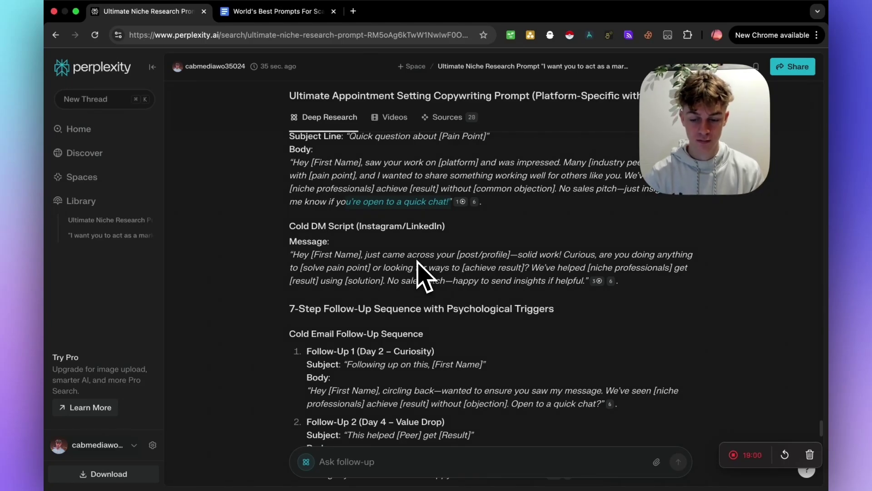
{"action": "scroll", "coordinate": [417, 261], "scroll_direction": "down", "scroll_amount": 5}
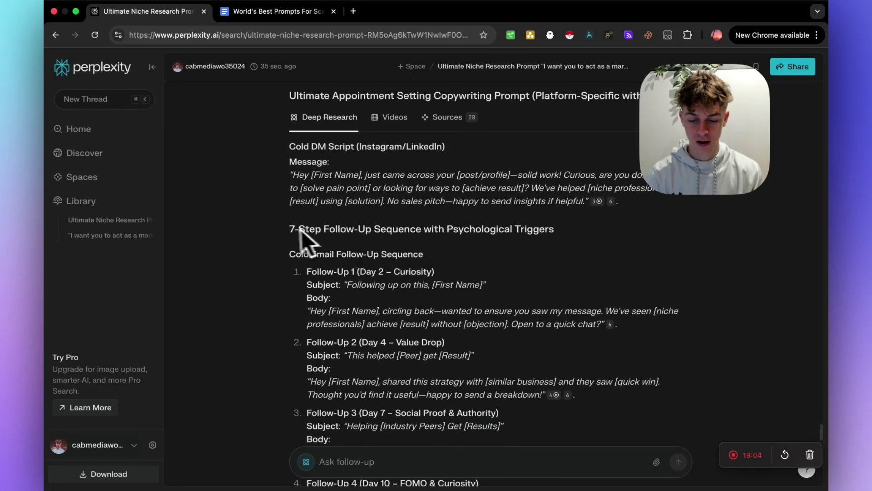
{"action": "left_click_drag", "start_coordinate": [469, 229], "coordinate": [550, 229]}
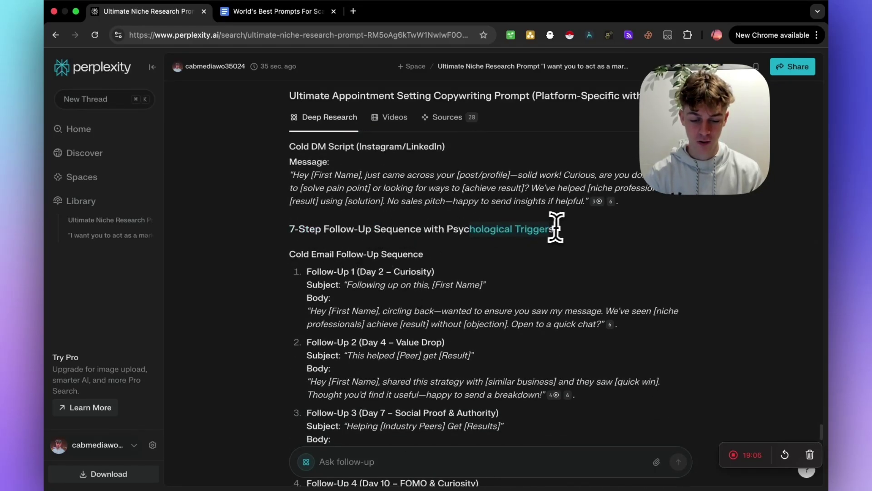
{"action": "scroll", "coordinate": [363, 254], "scroll_direction": "down", "scroll_amount": 1}
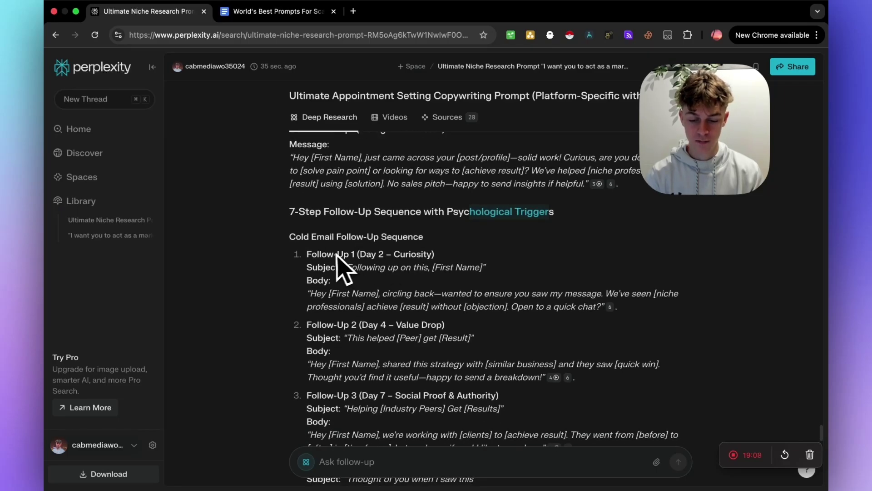
{"action": "left_click_drag", "start_coordinate": [317, 254], "coordinate": [416, 268]}
{"action": "scroll", "coordinate": [333, 249], "scroll_direction": "down", "scroll_amount": 5}
{"action": "scroll", "coordinate": [383, 251], "scroll_direction": "down", "scroll_amount": 5}
{"action": "left_click", "coordinate": [399, 275]}
{"action": "scroll", "coordinate": [395, 281], "scroll_direction": "down", "scroll_amount": 4}
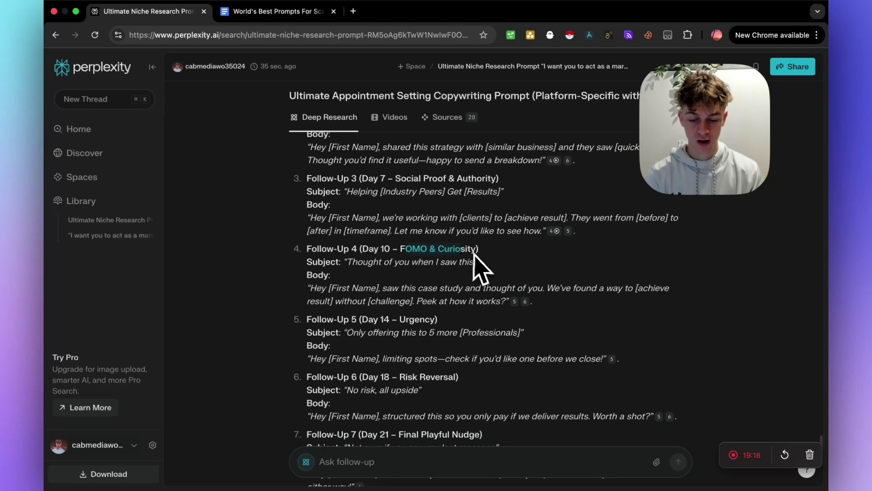
{"action": "scroll", "coordinate": [475, 257], "scroll_direction": "up", "scroll_amount": 12}
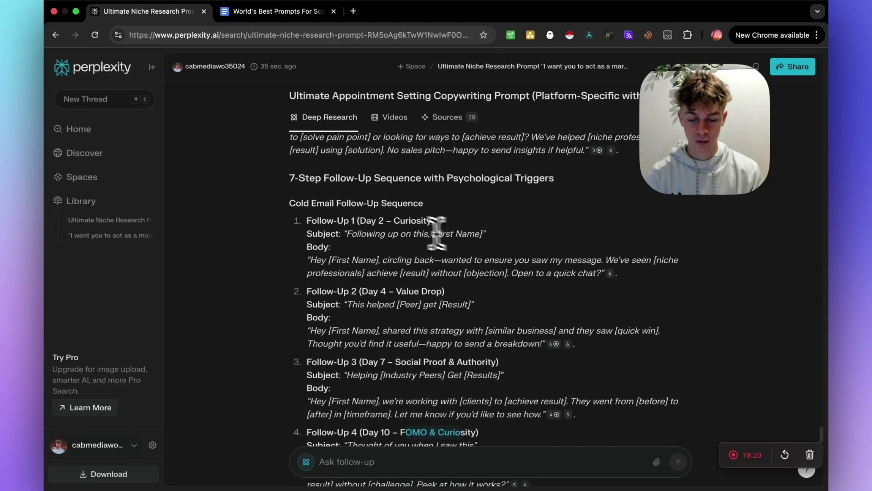
{"action": "scroll", "coordinate": [413, 245], "scroll_direction": "down", "scroll_amount": 1}
{"action": "scroll", "coordinate": [432, 263], "scroll_direction": "down", "scroll_amount": 6}
{"action": "scroll", "coordinate": [394, 259], "scroll_direction": "up", "scroll_amount": 2}
{"action": "scroll", "coordinate": [448, 258], "scroll_direction": "down", "scroll_amount": 5}
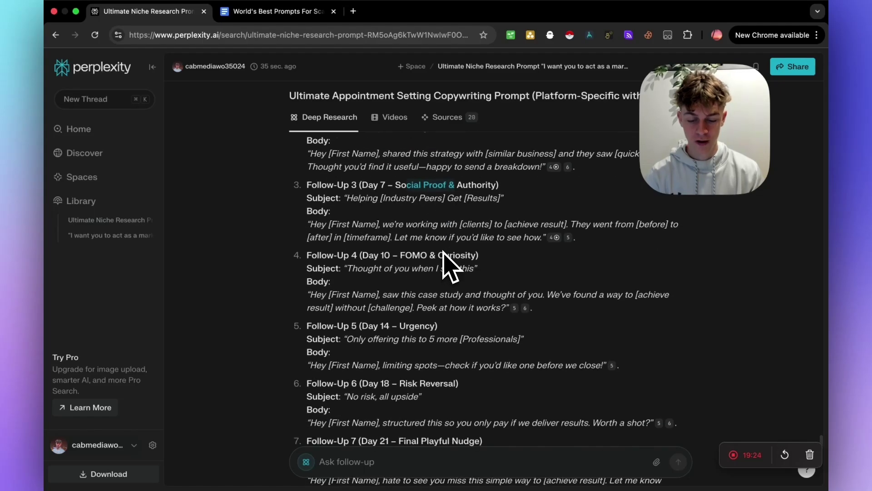
{"action": "scroll", "coordinate": [414, 268], "scroll_direction": "down", "scroll_amount": 4}
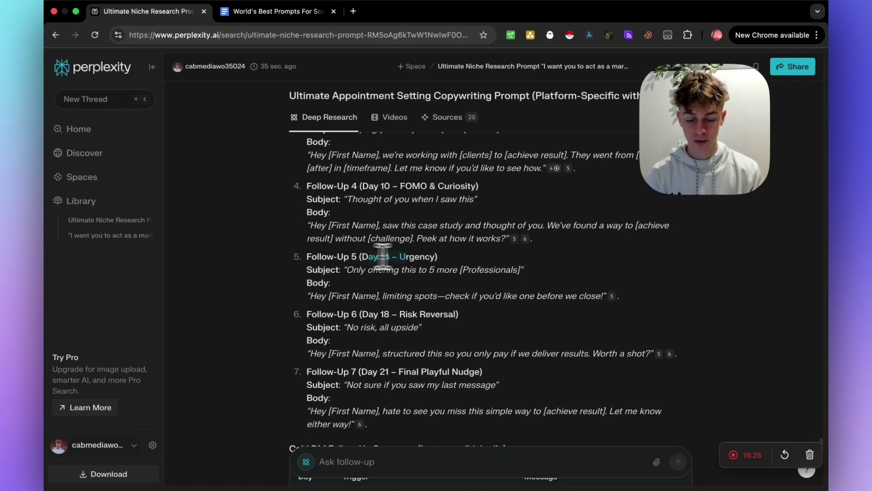
{"action": "scroll", "coordinate": [391, 257], "scroll_direction": "down", "scroll_amount": 6}
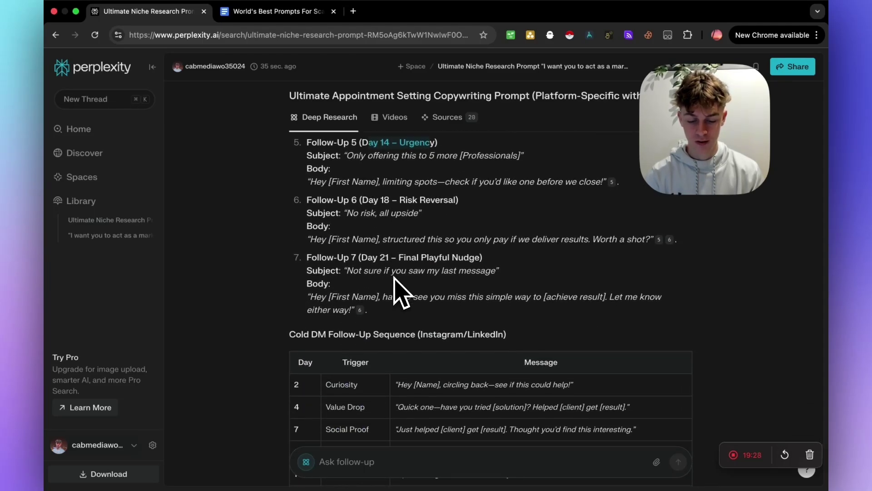
{"action": "scroll", "coordinate": [402, 293], "scroll_direction": "down", "scroll_amount": 4}
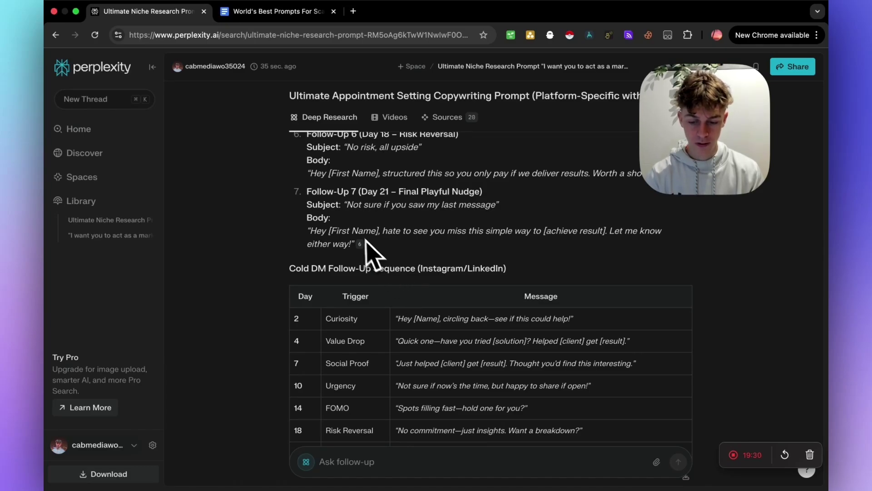
{"action": "scroll", "coordinate": [288, 230], "scroll_direction": "down", "scroll_amount": 3}
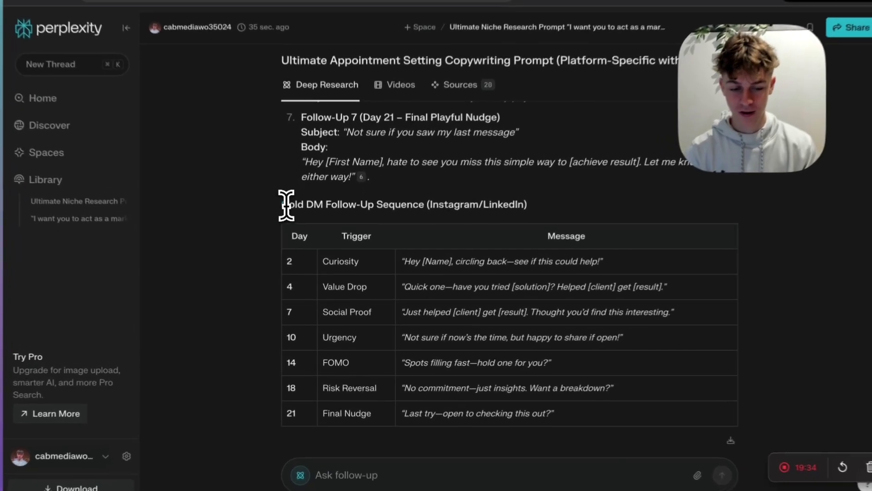
{"action": "left_click_drag", "start_coordinate": [290, 227], "coordinate": [345, 200]}
{"action": "scroll", "coordinate": [400, 209], "scroll_direction": "down", "scroll_amount": 1}
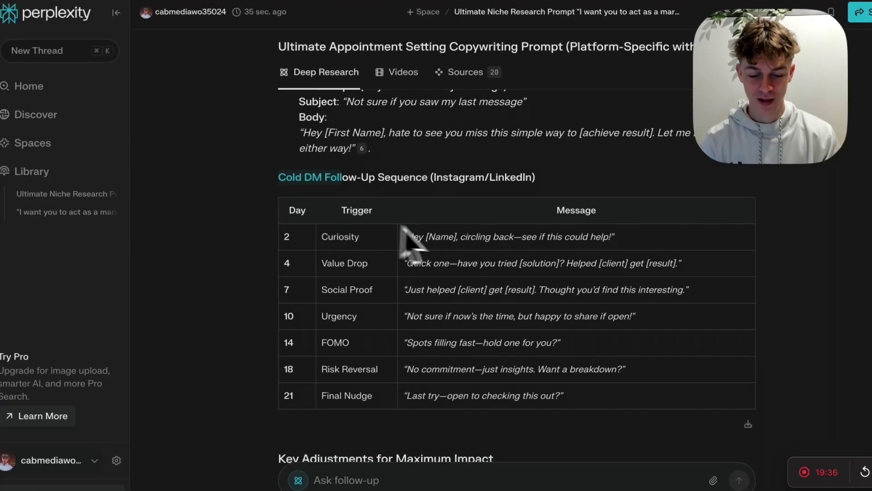
{"action": "left_click_drag", "start_coordinate": [438, 249], "coordinate": [454, 393]}
{"action": "scroll", "coordinate": [218, 340], "scroll_direction": "down", "scroll_amount": 5}
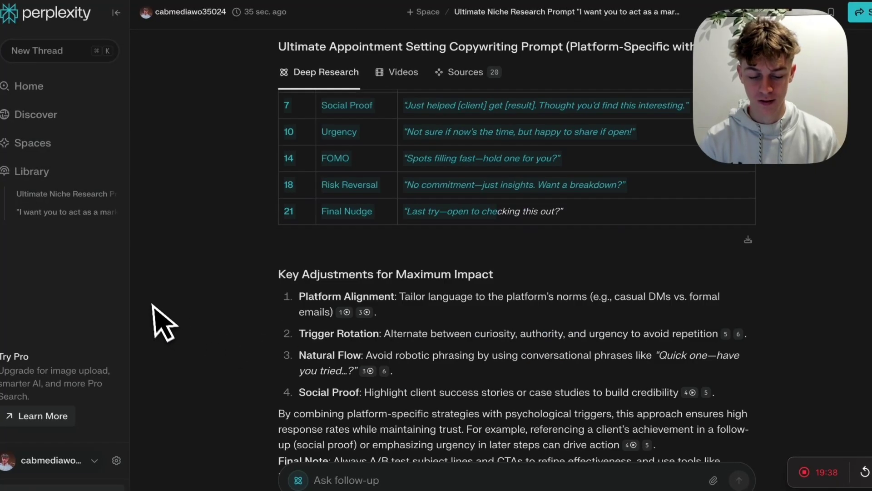
{"action": "scroll", "coordinate": [166, 257], "scroll_direction": "down", "scroll_amount": 5}
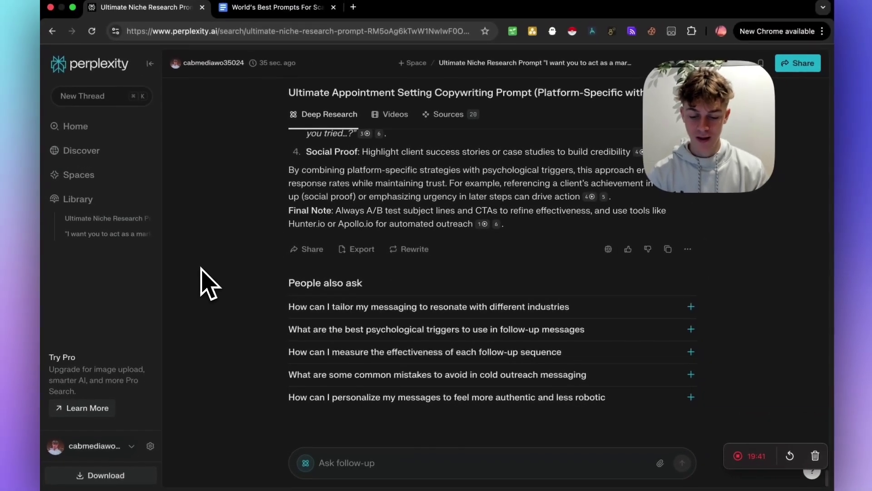
{"action": "scroll", "coordinate": [202, 270], "scroll_direction": "up", "scroll_amount": 3}
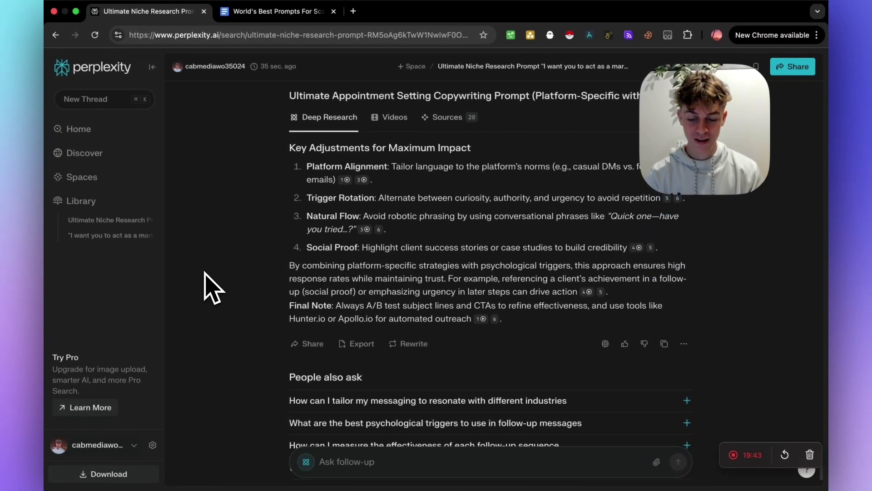
{"action": "scroll", "coordinate": [213, 288], "scroll_direction": "up", "scroll_amount": 2}
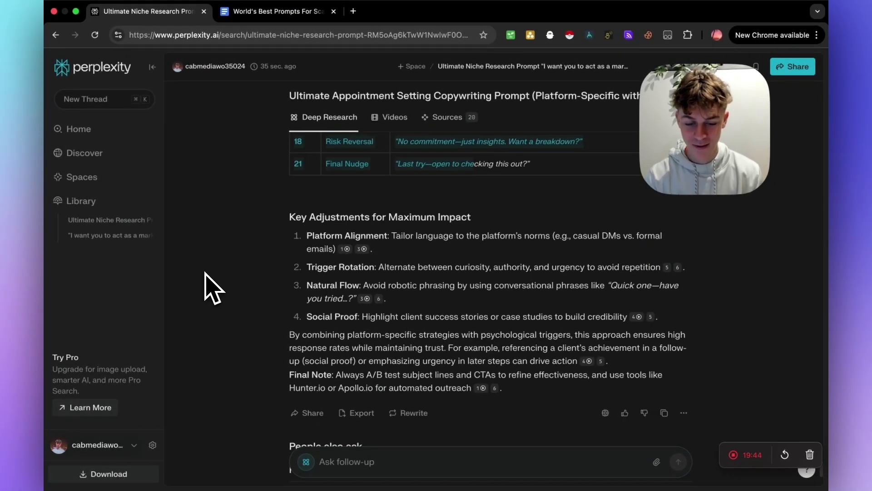
{"action": "scroll", "coordinate": [211, 287], "scroll_direction": "up", "scroll_amount": 3}
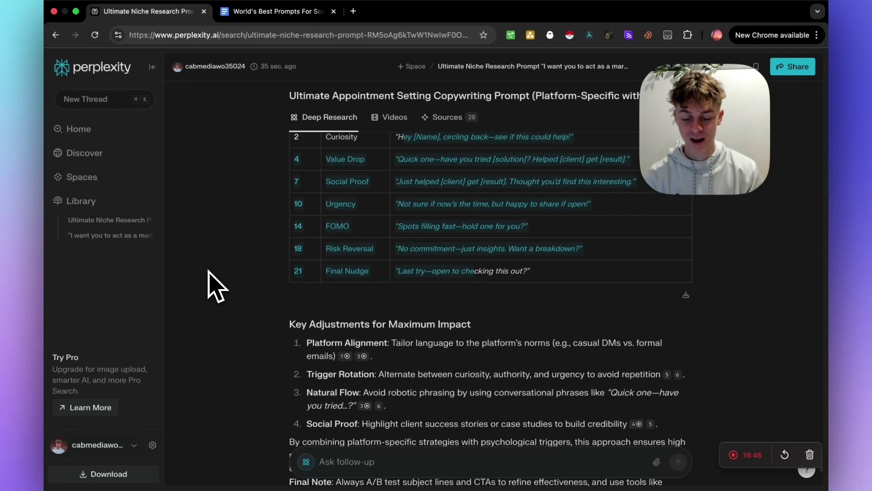
{"action": "scroll", "coordinate": [209, 271], "scroll_direction": "up", "scroll_amount": 1}
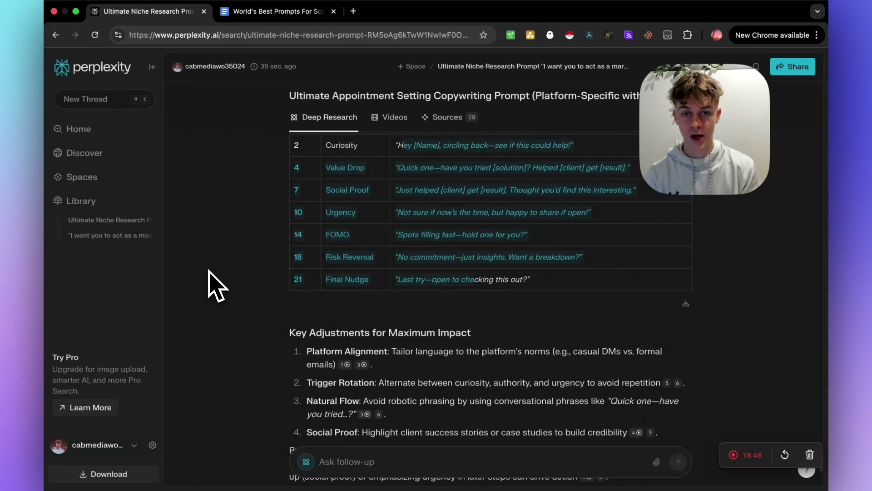
{"action": "scroll", "coordinate": [218, 282], "scroll_direction": "down", "scroll_amount": 5}
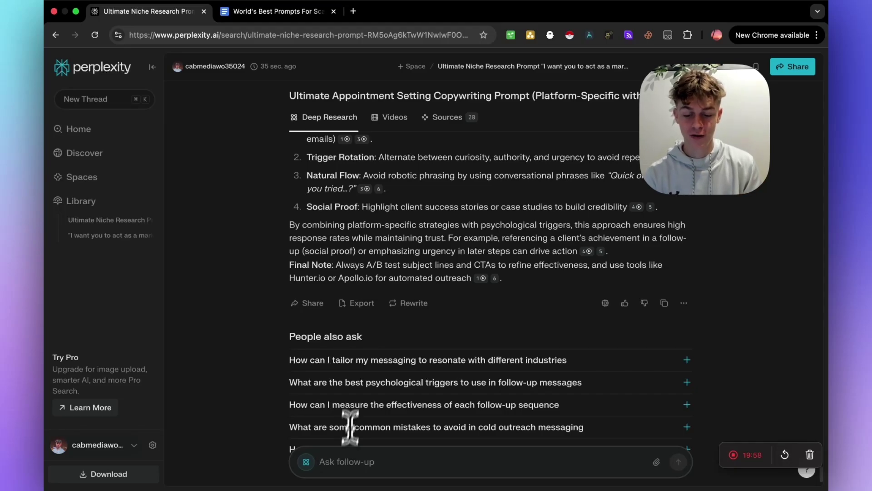
{"action": "scroll", "coordinate": [274, 281], "scroll_direction": "down", "scroll_amount": 2}
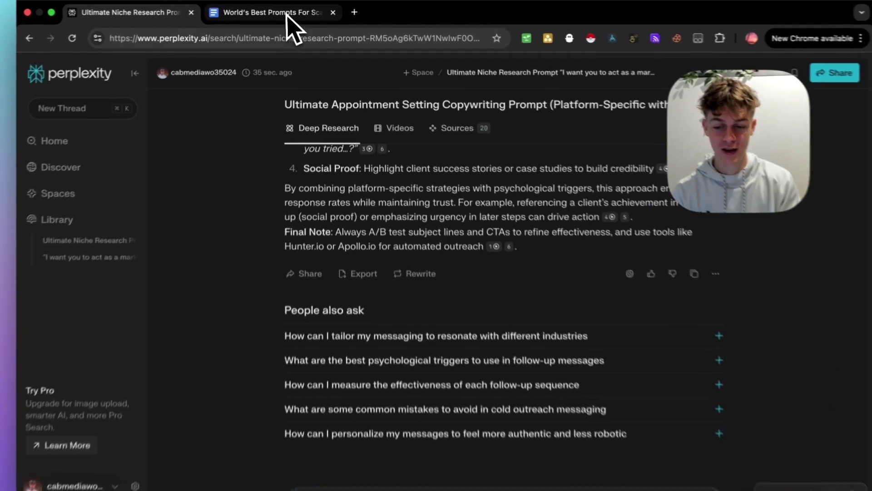
{"action": "left_click", "coordinate": [291, 13]}
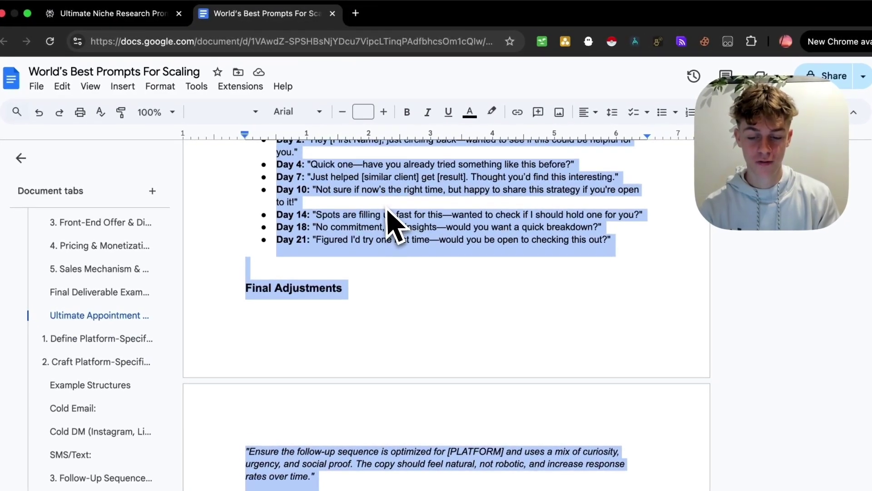
{"action": "left_click", "coordinate": [119, 15]}
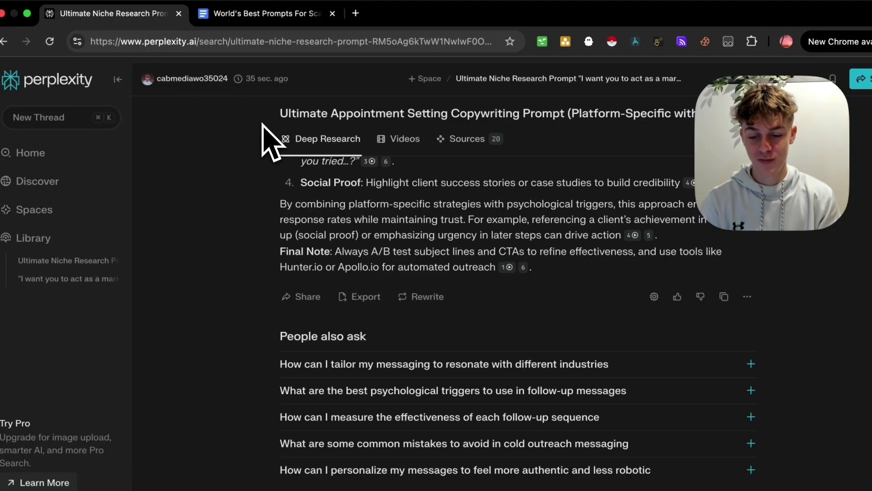